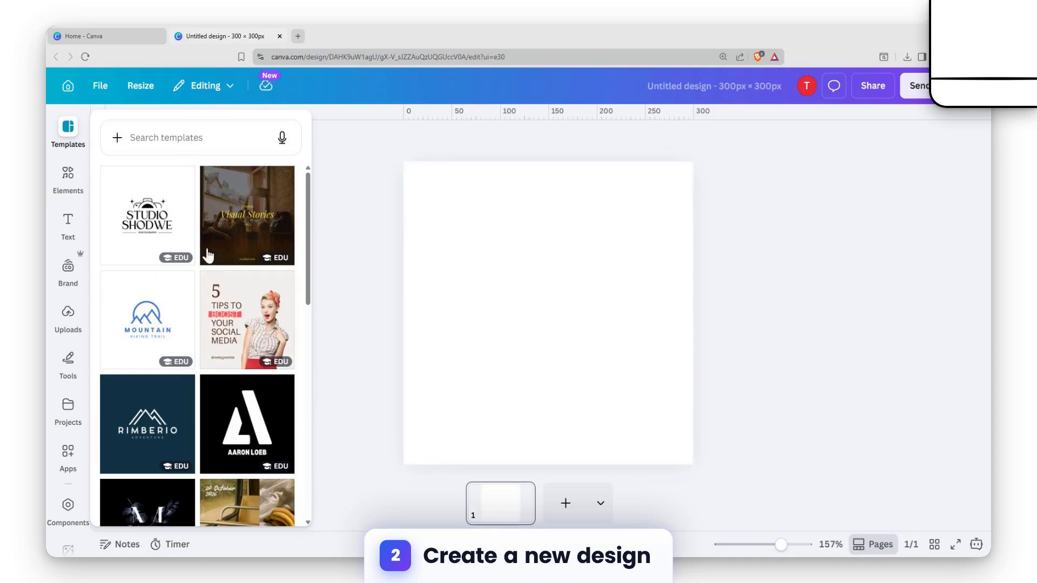
- Add a heading to the blank page and set its text to "SPOTLIGHT"
click(68, 222)
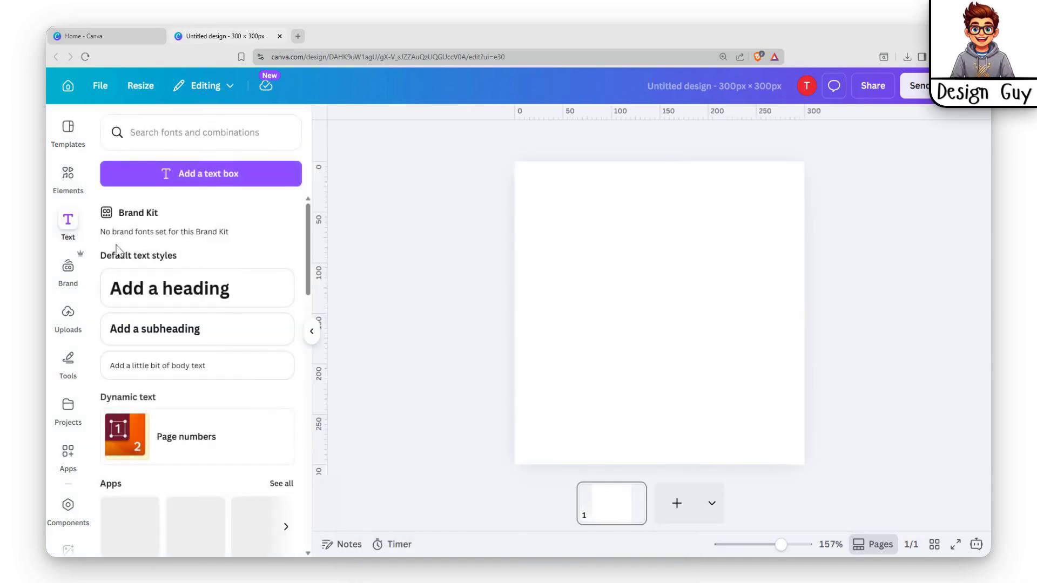
click(196, 300)
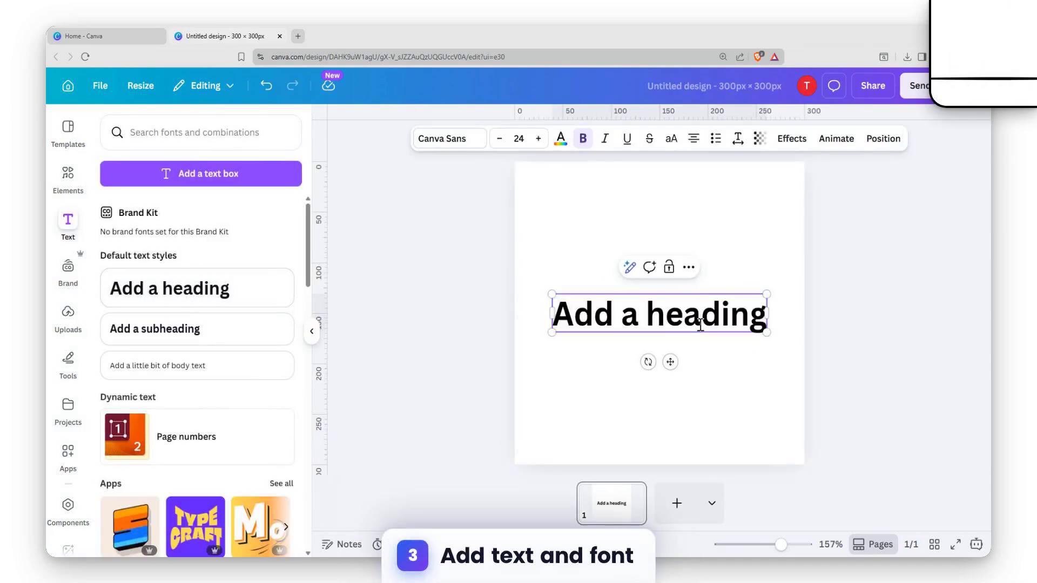
text(SPOTLIGJ)
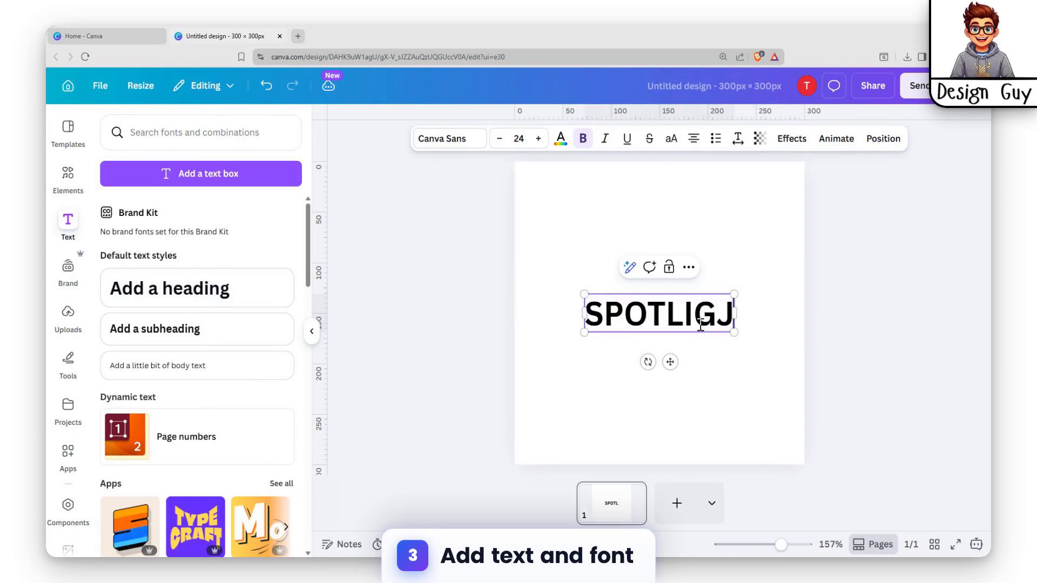
key(BackSpace)
text(HT)
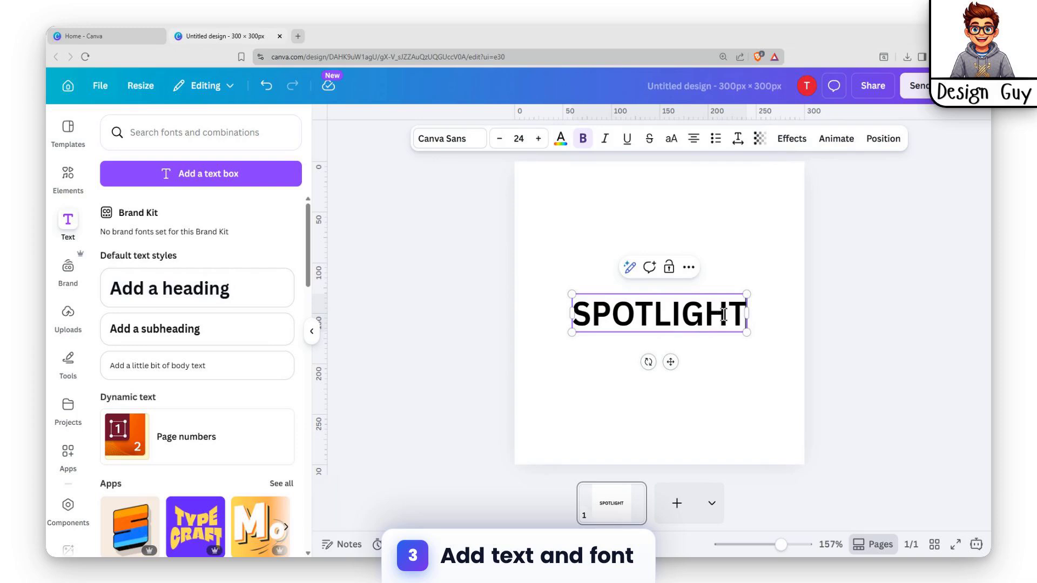
key(Escape)
- Change the SPOTLIGHT heading's font to League Spartan and move the heading slightly up the page
click(483, 148)
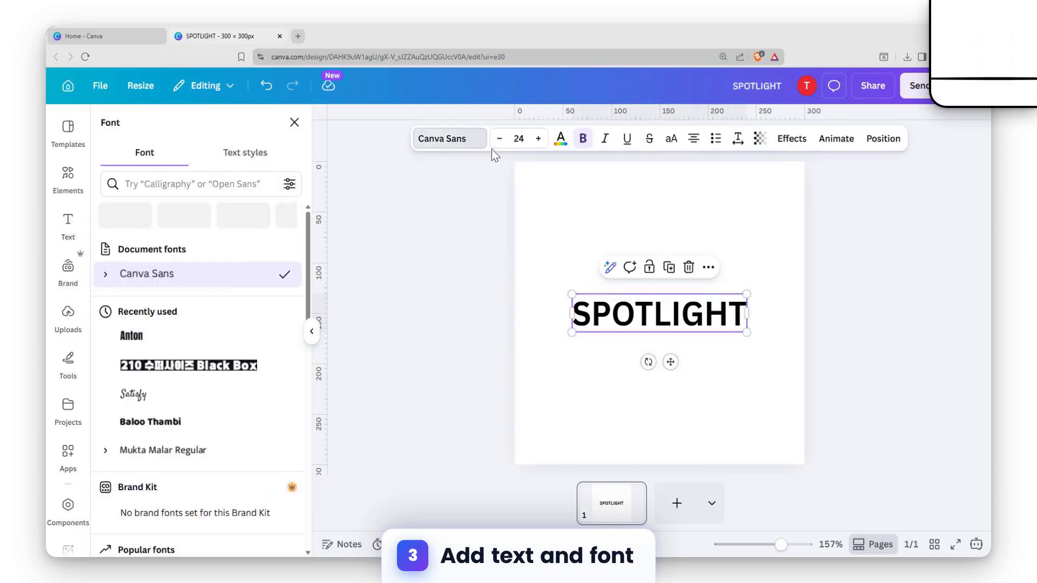
scroll(215, 314, down, 3)
scroll(183, 398, down, 5)
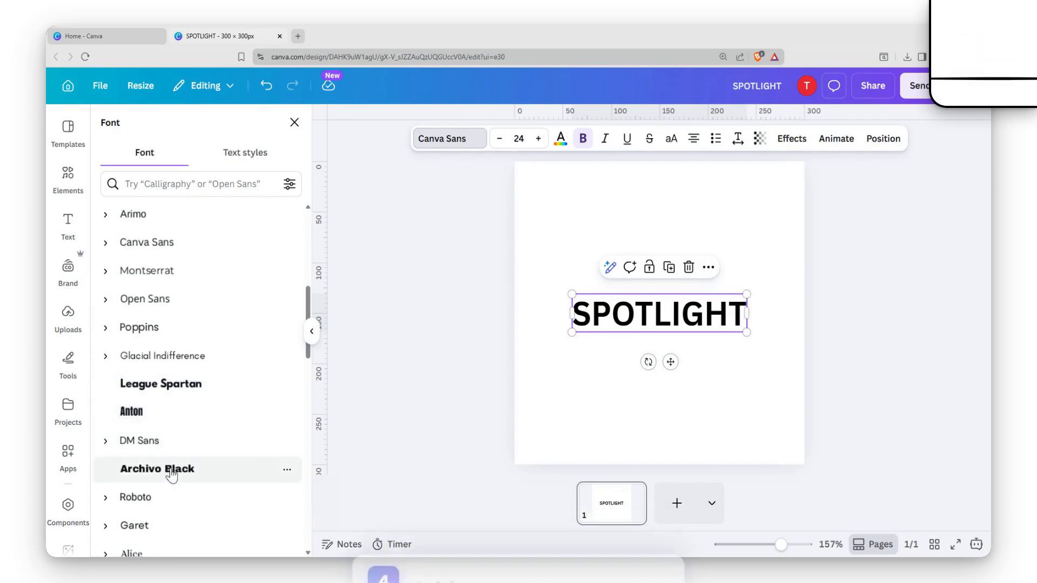
click(178, 384)
click(776, 269)
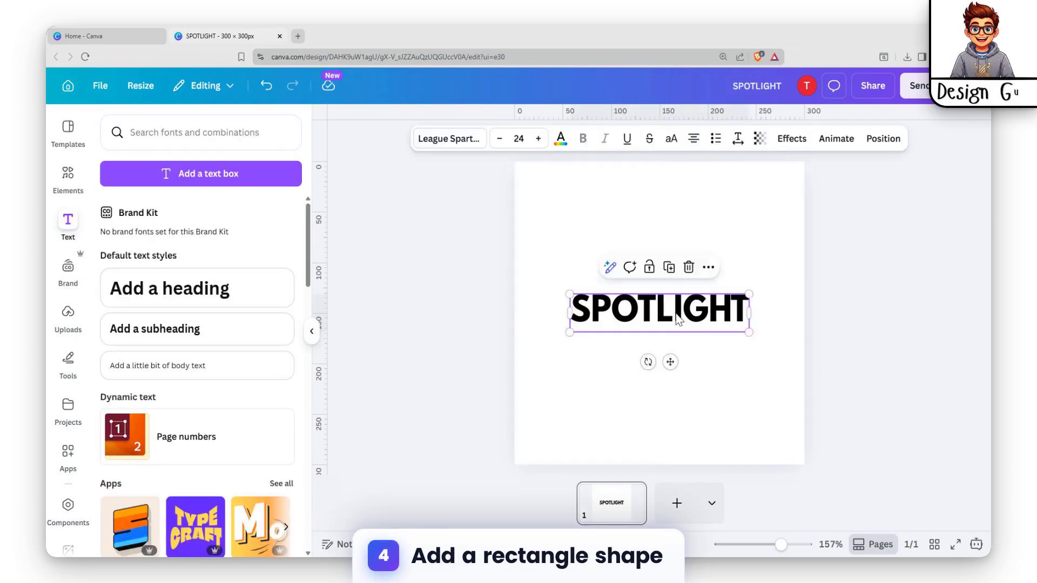
drag(676, 316, 682, 297)
- Add a rectangle shape from the elements library and place it over the first letters of the SPOTLIGHT heading
click(69, 176)
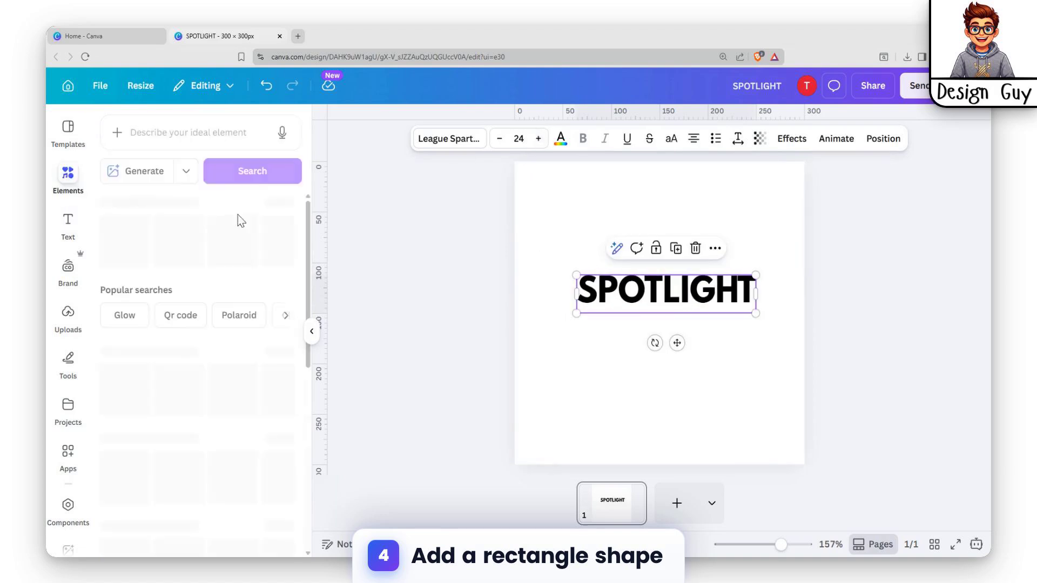
click(170, 140)
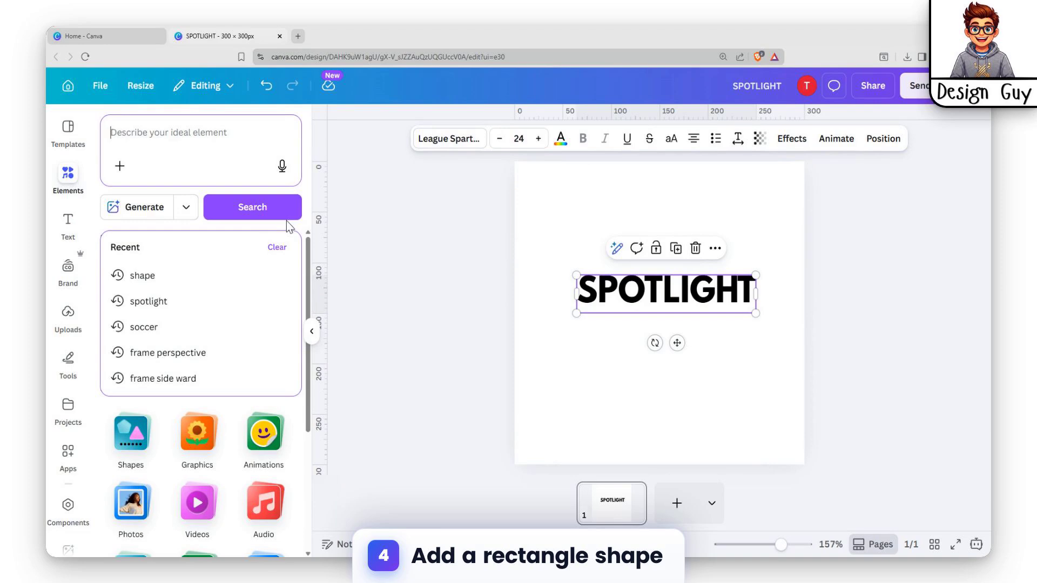
text(sh)
key(BackSpace)
key(BackSpace)
text(re)
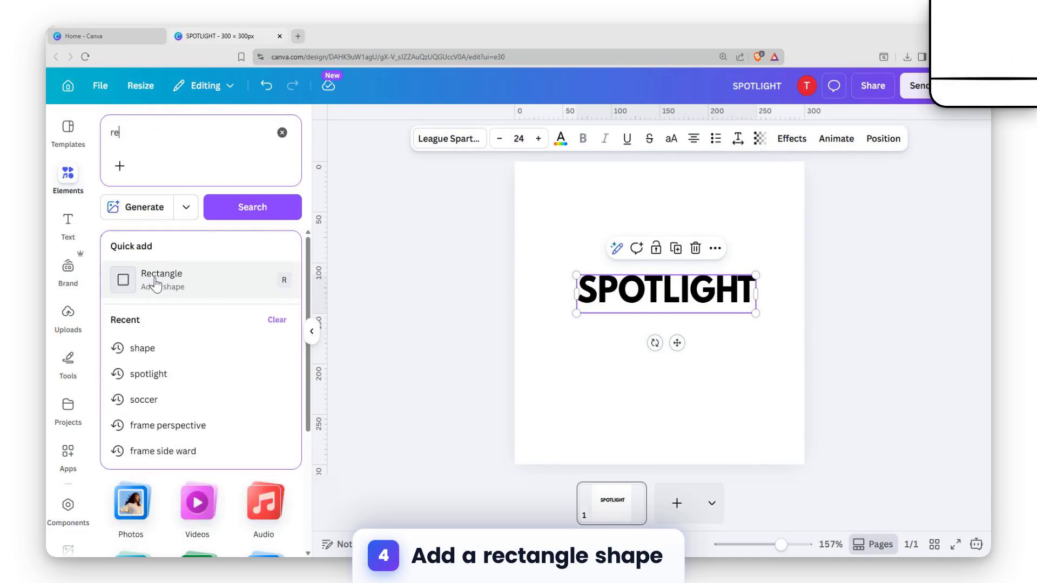
click(145, 276)
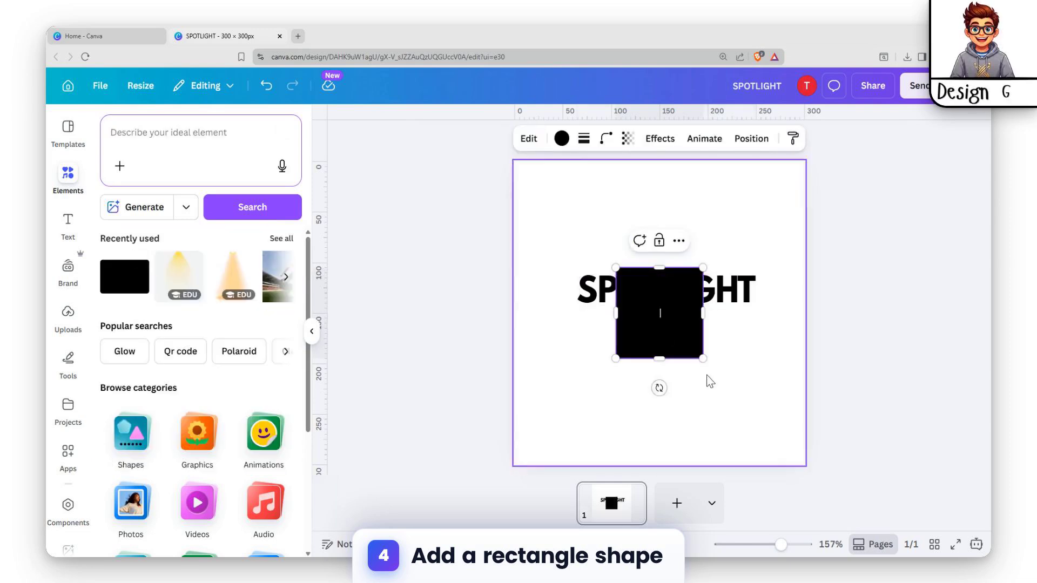
click(645, 309)
drag(651, 334, 578, 311)
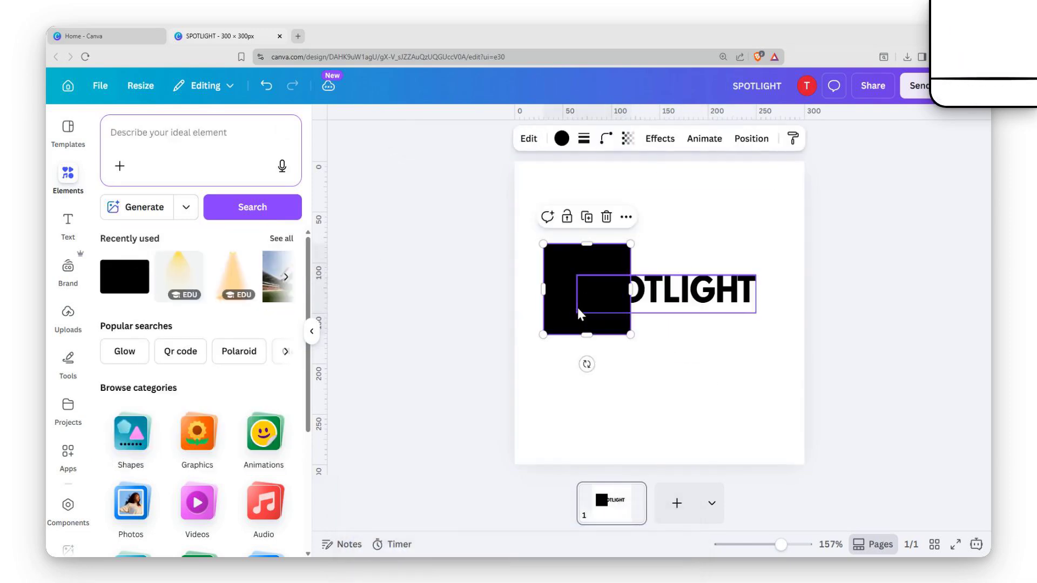
click(562, 138)
scroll(229, 335, down, 2)
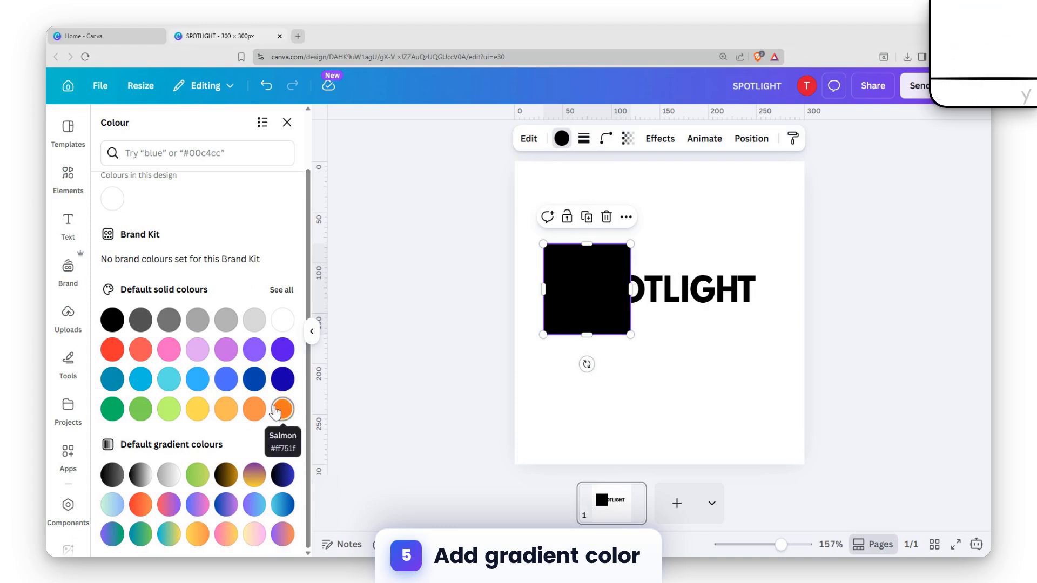
drag(704, 346, 579, 316)
click(579, 314)
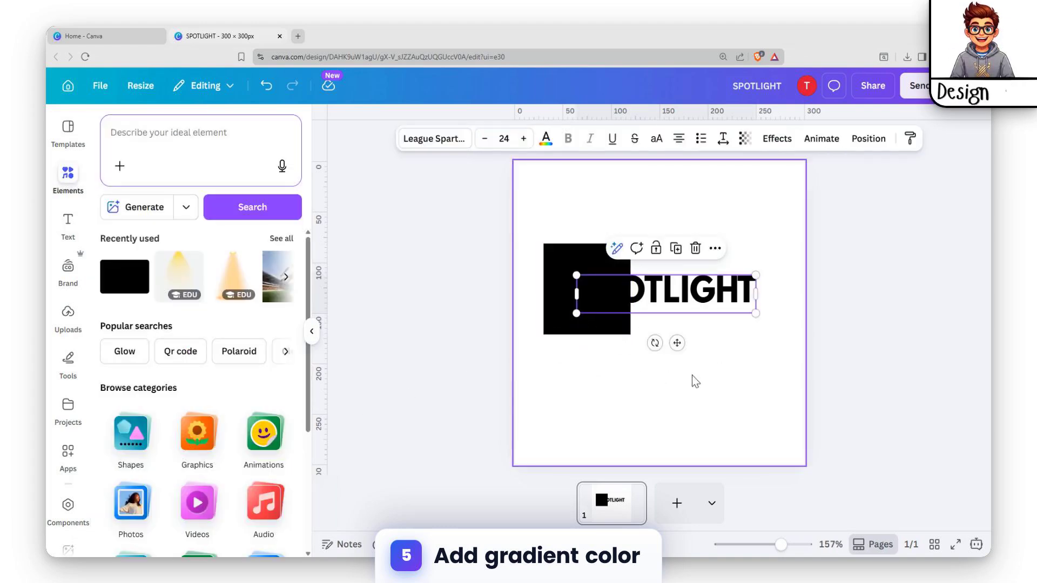
- Duplicate the black square, stretch the copy into a long bar below the heading, and extend it past the page's right edge
click(556, 303)
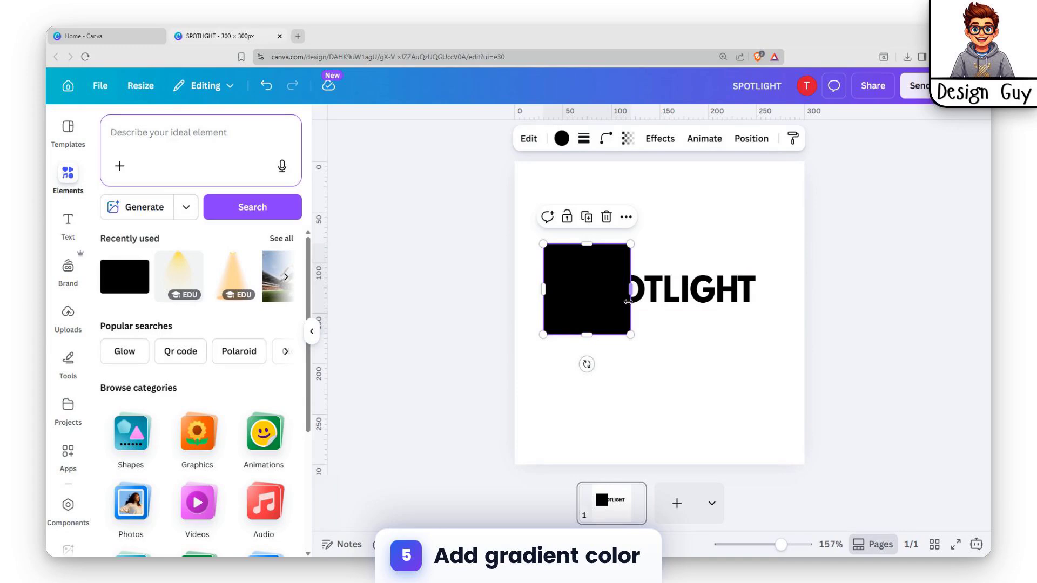
key(ctrl+d)
drag(623, 329, 896, 380)
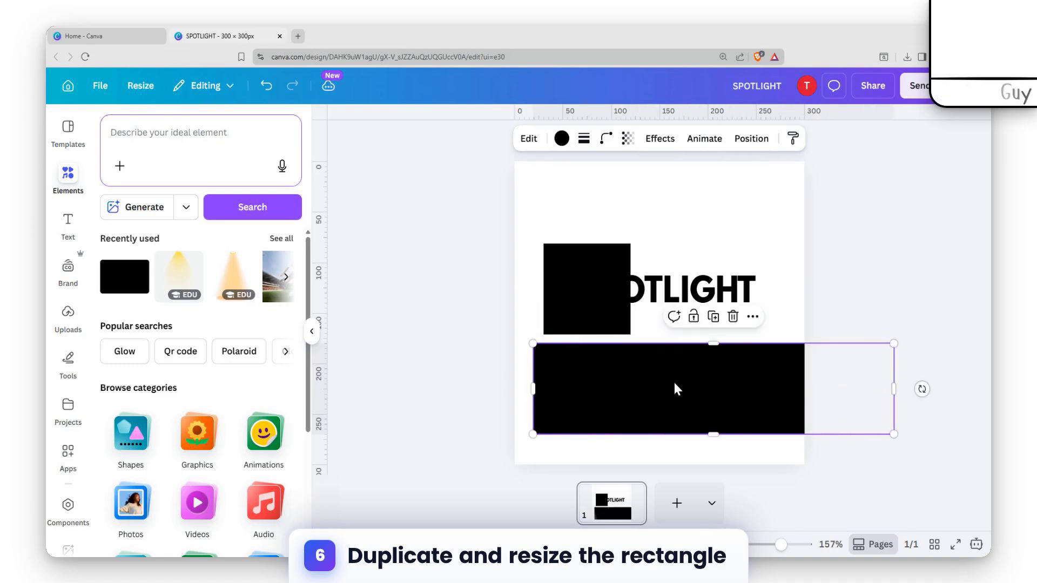
drag(676, 389, 605, 380)
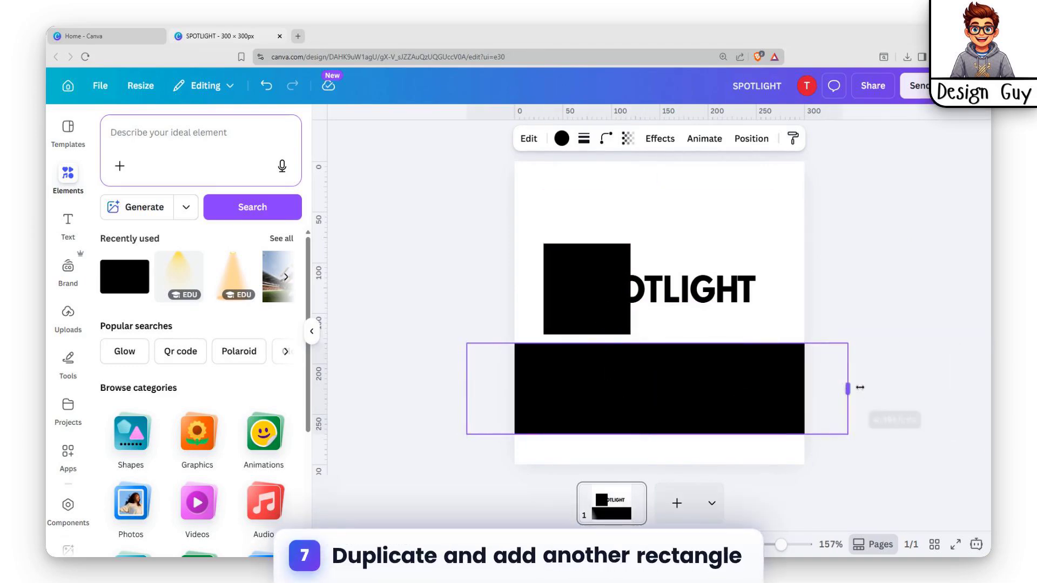
drag(826, 389, 947, 389)
drag(581, 394, 804, 393)
drag(721, 383, 725, 393)
- Duplicate the long bar and position the two bars on either side, leaving a gap between them exactly as wide as the square
key(ctrl+d)
drag(796, 384, 305, 392)
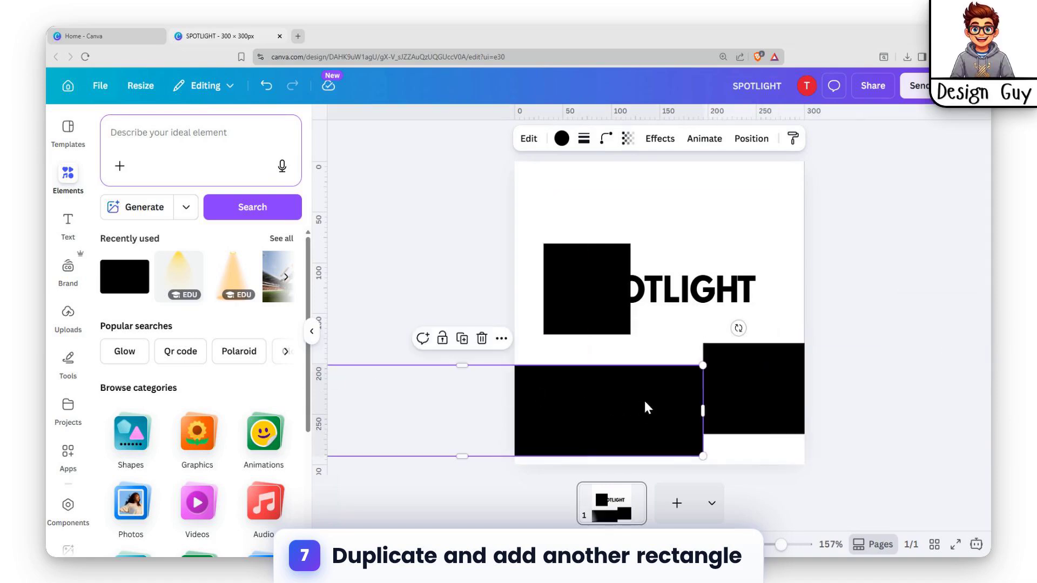
drag(647, 409, 529, 382)
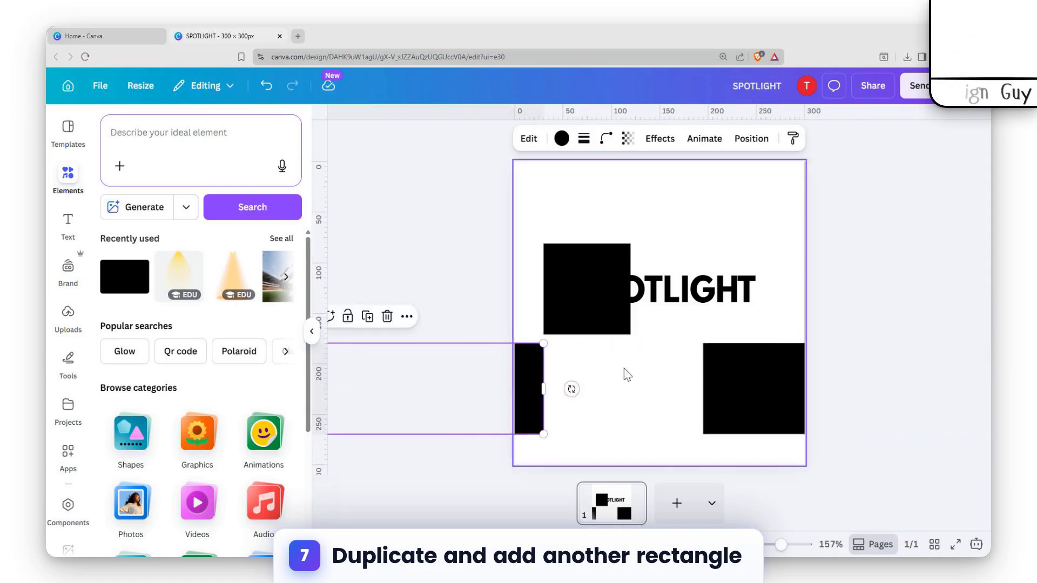
drag(727, 371, 654, 368)
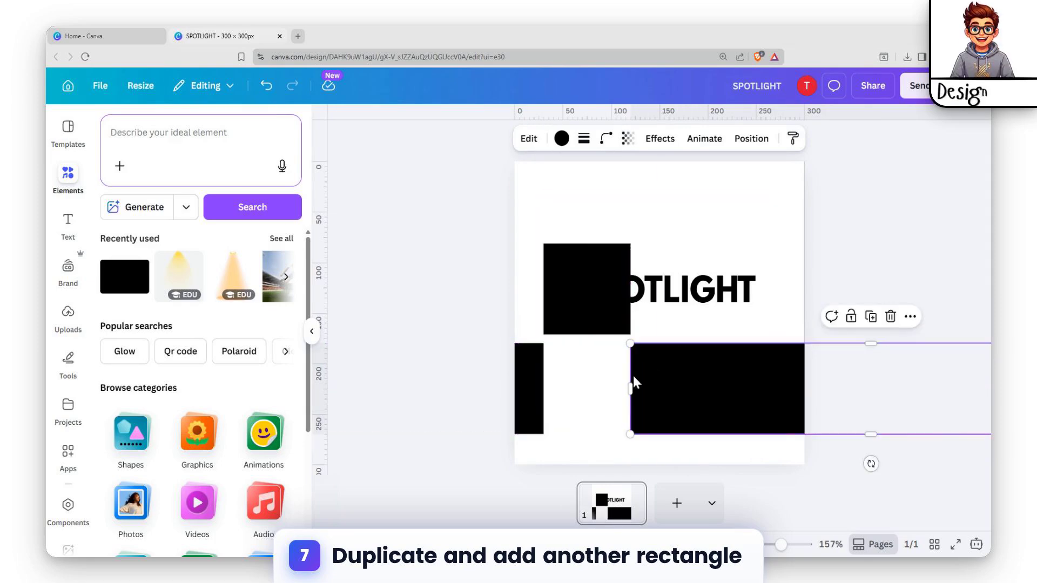
click(527, 389)
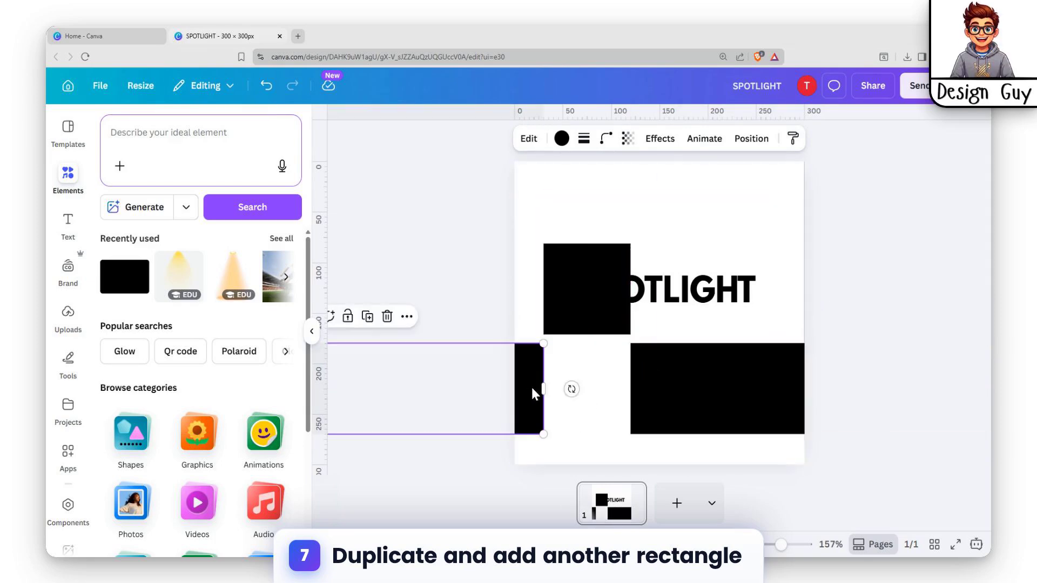
- Fill the black square with the default black-to-white gradient and change the gradient style to radial
click(593, 298)
click(552, 270)
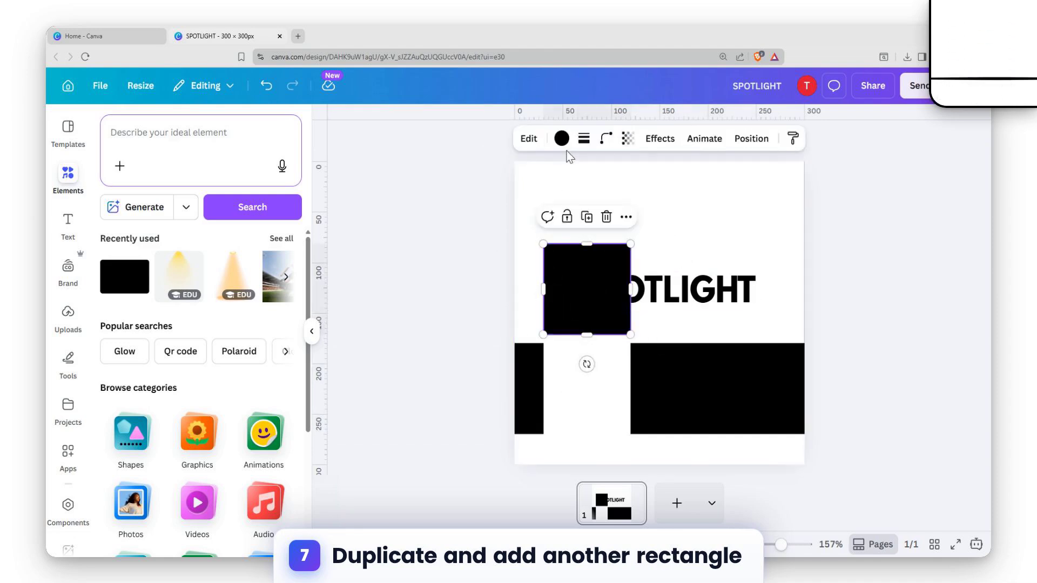
click(562, 139)
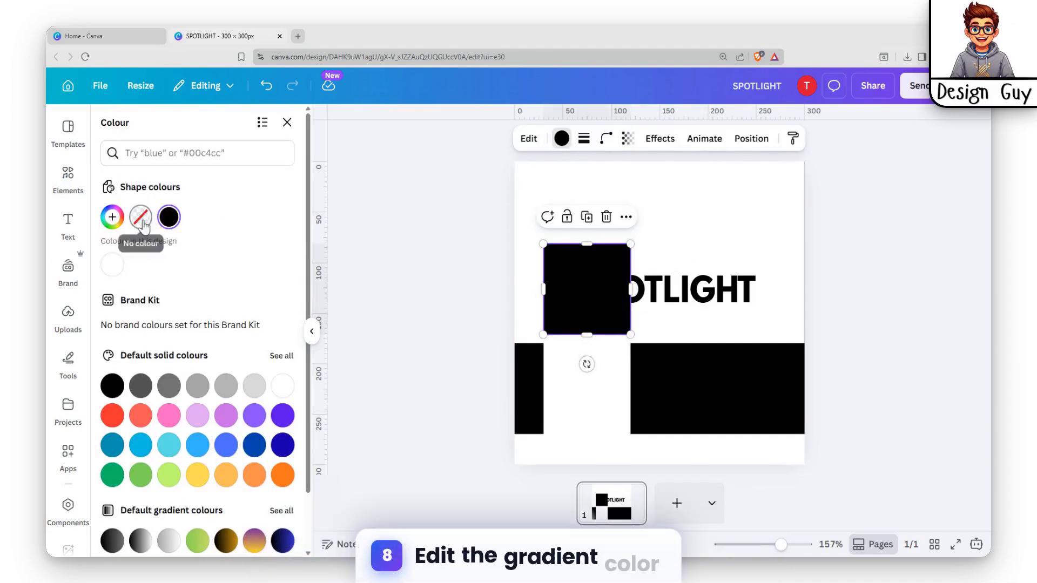
scroll(174, 354, down, 2)
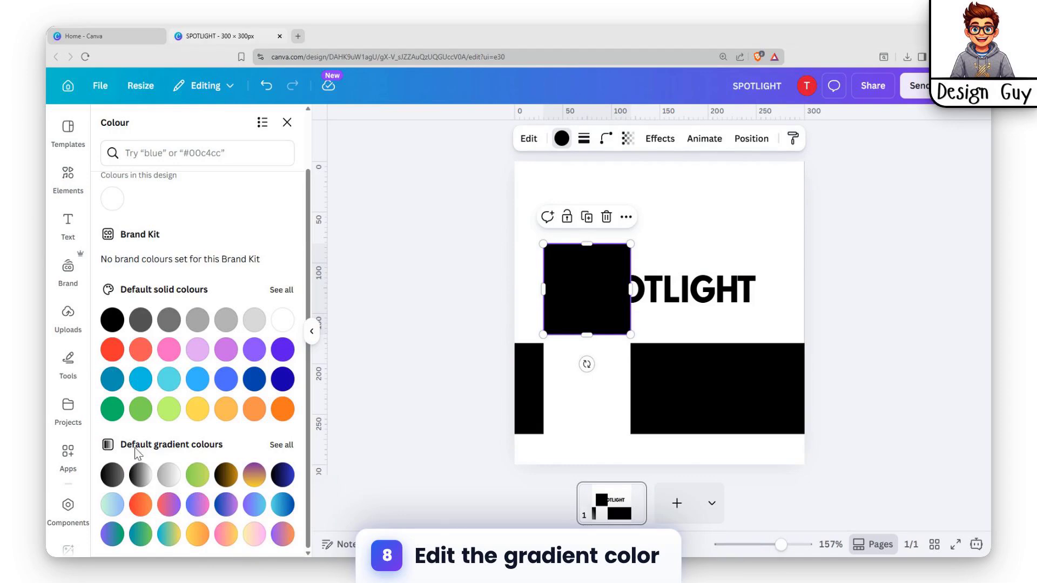
click(145, 477)
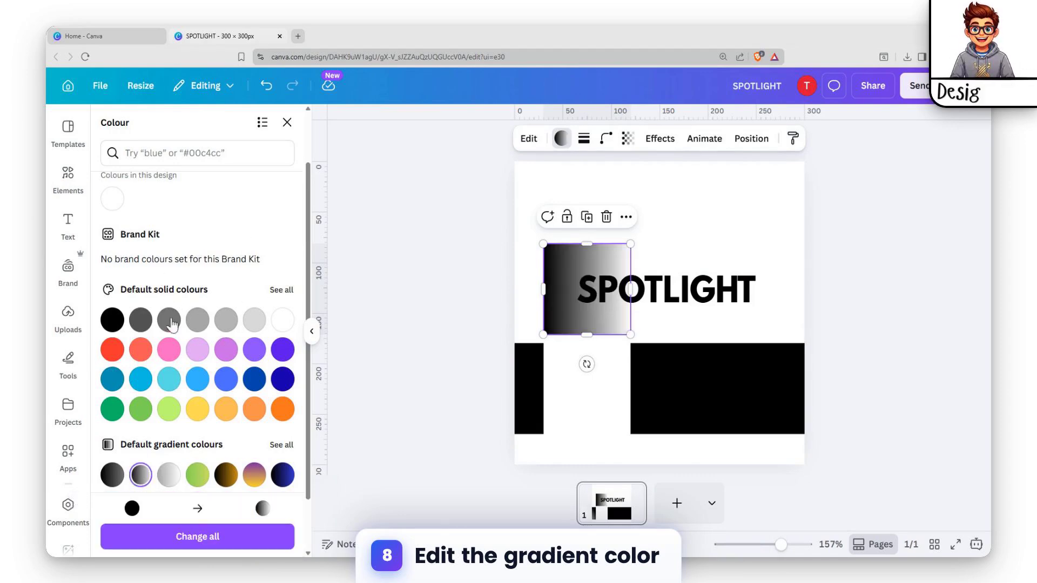
scroll(174, 305, up, 2)
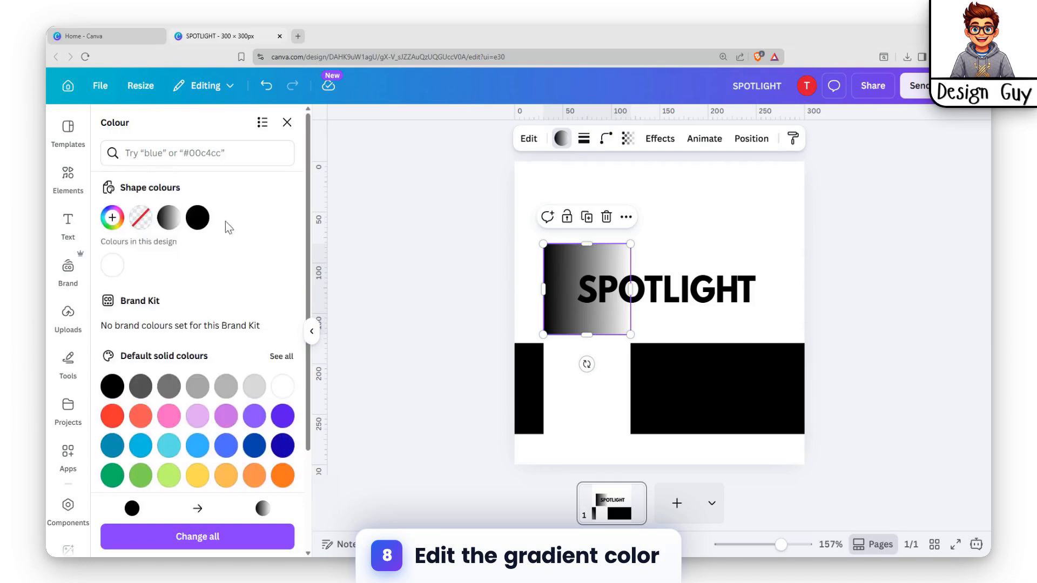
click(170, 217)
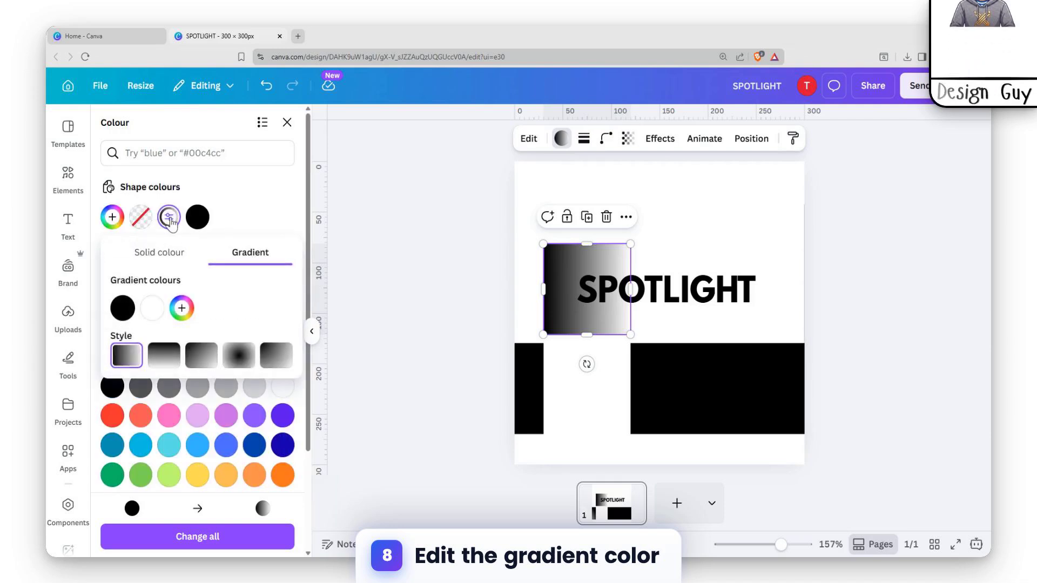
click(239, 360)
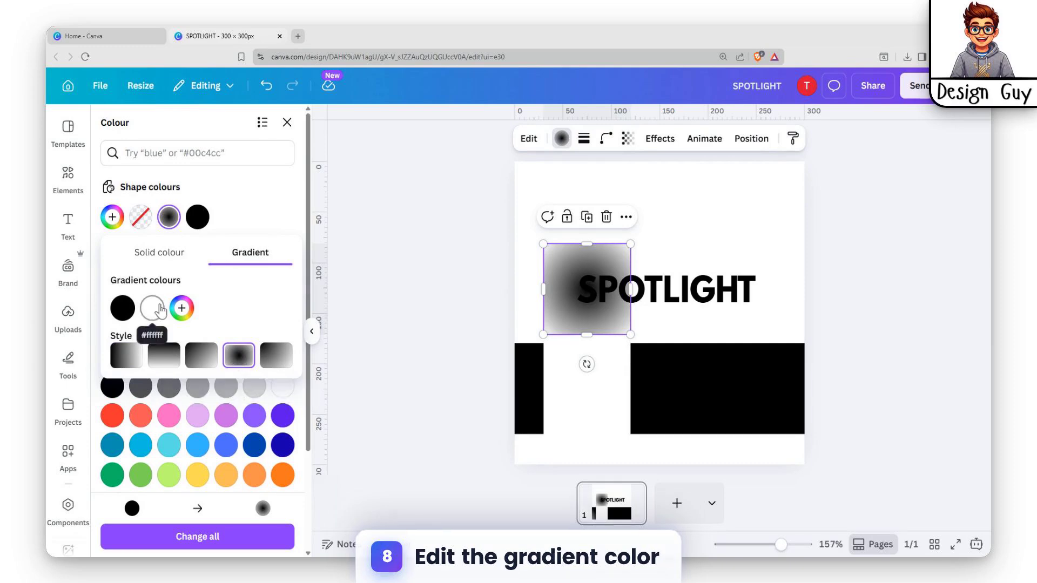
- Add a second white colour to the square's radial gradient and make its black centre colour fully transparent
click(183, 308)
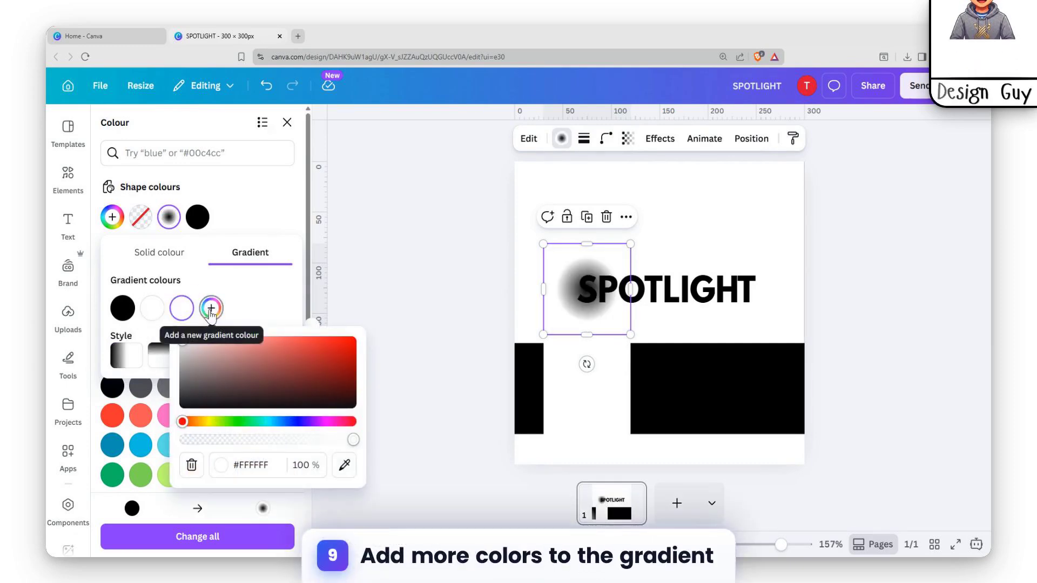
click(211, 308)
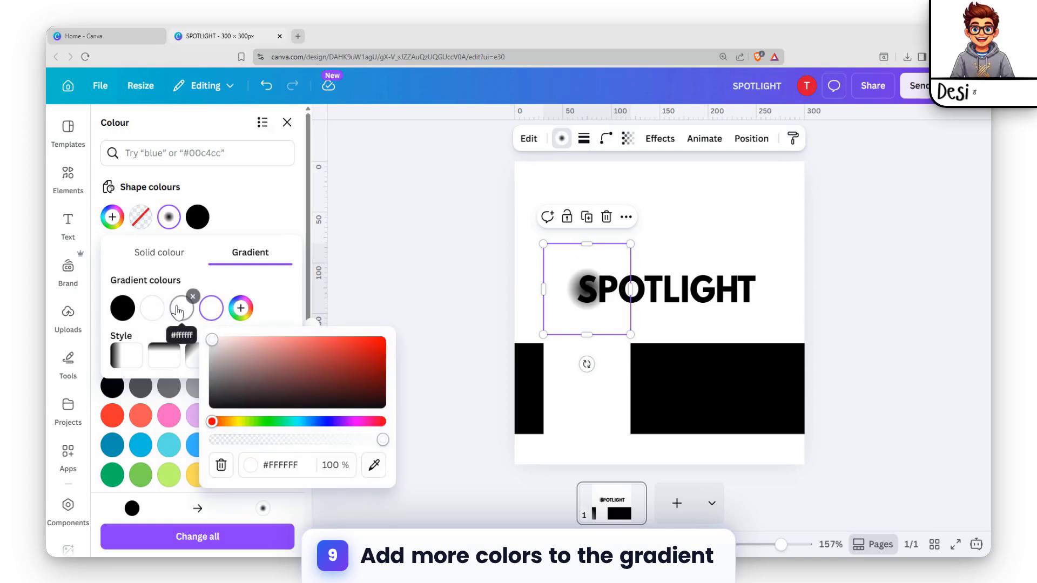
click(123, 308)
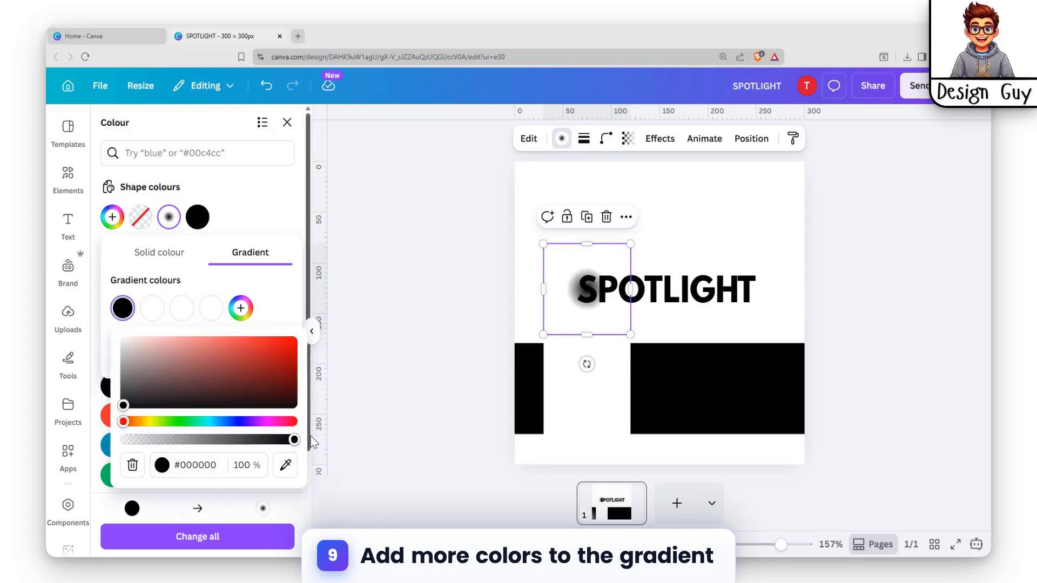
drag(212, 432, 121, 438)
click(162, 298)
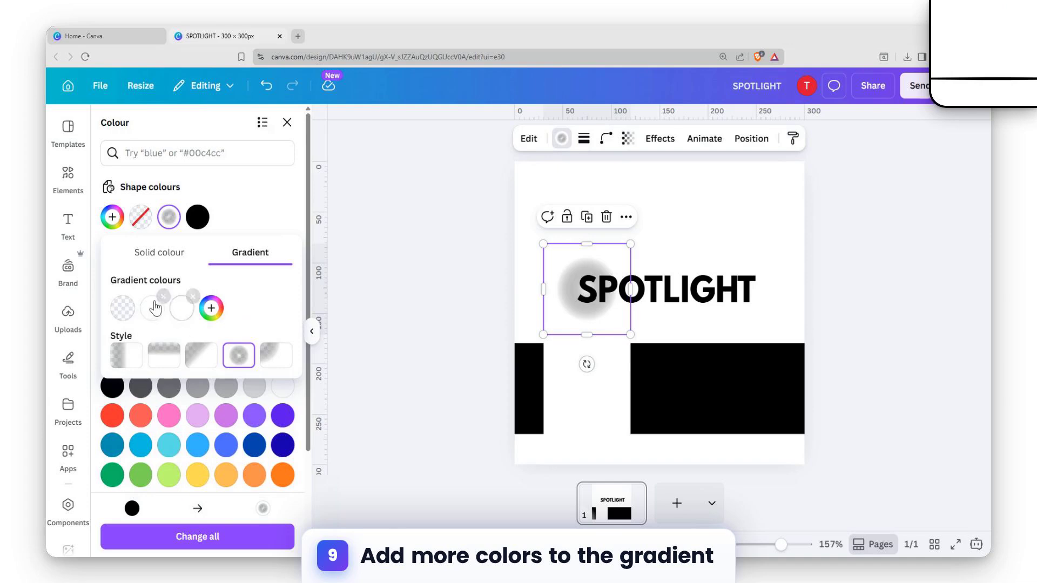
- Change both white gradient colours to black and move the square into the gap between the two bars
click(154, 308)
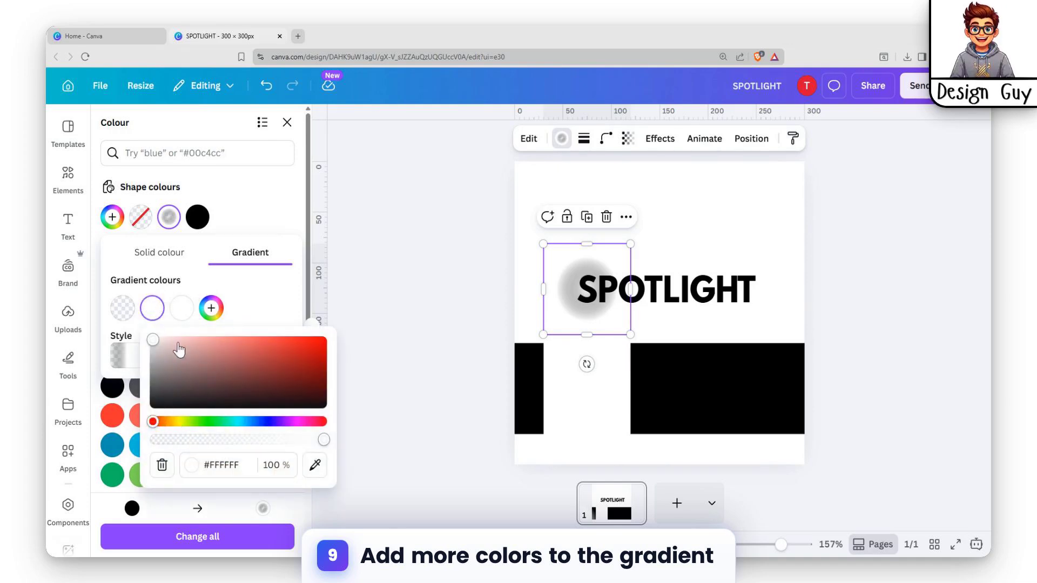
drag(153, 340, 149, 411)
click(181, 310)
drag(183, 340, 184, 406)
click(280, 294)
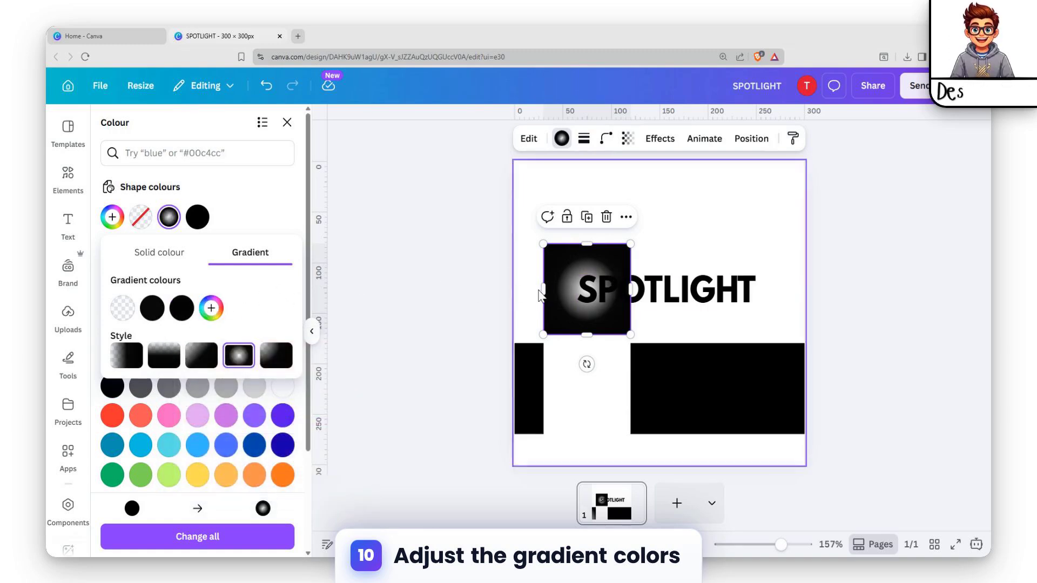
drag(607, 261, 609, 359)
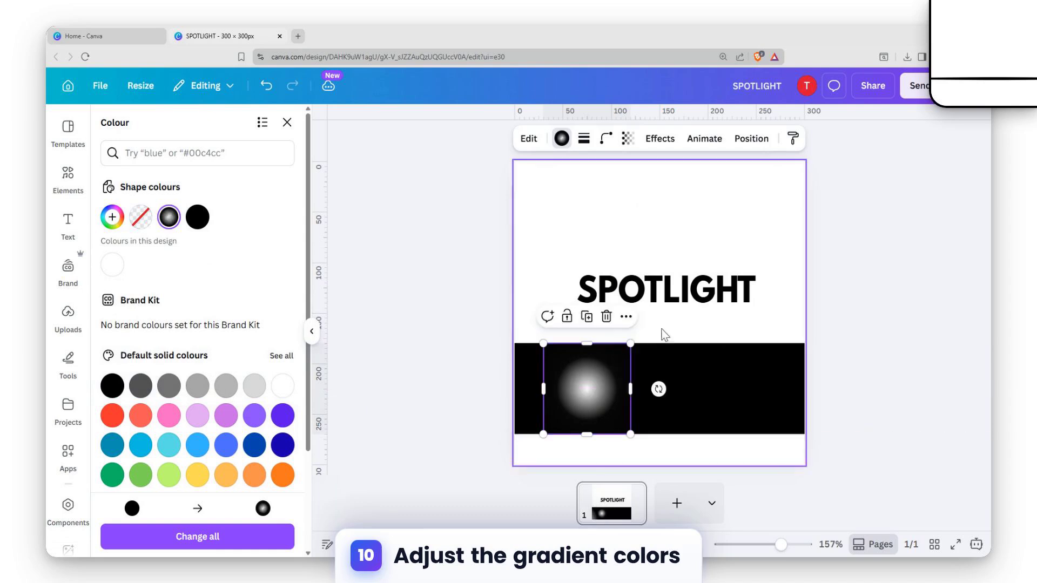
click(678, 413)
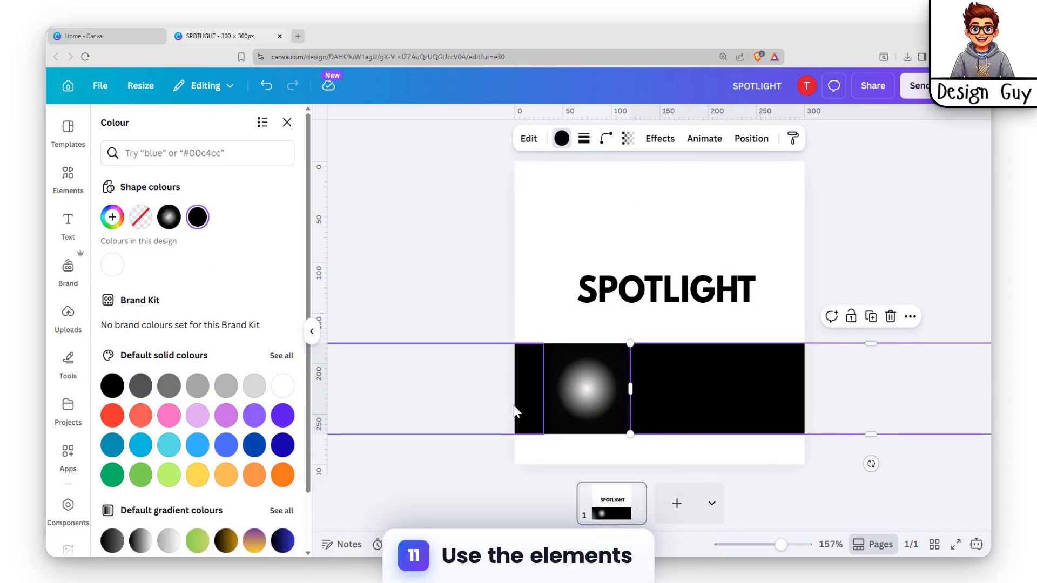
click(658, 459)
click(516, 390)
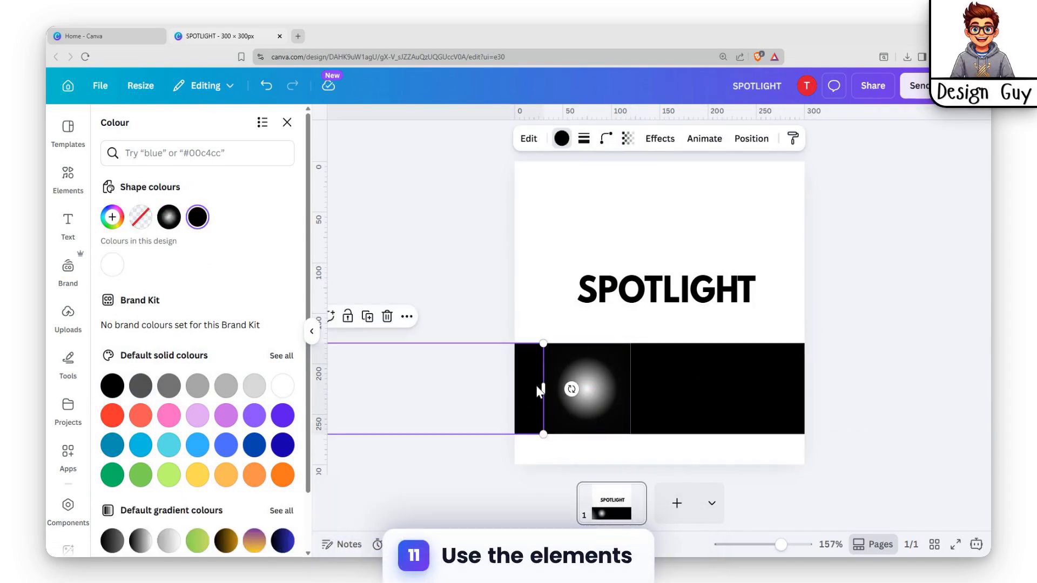
click(657, 394)
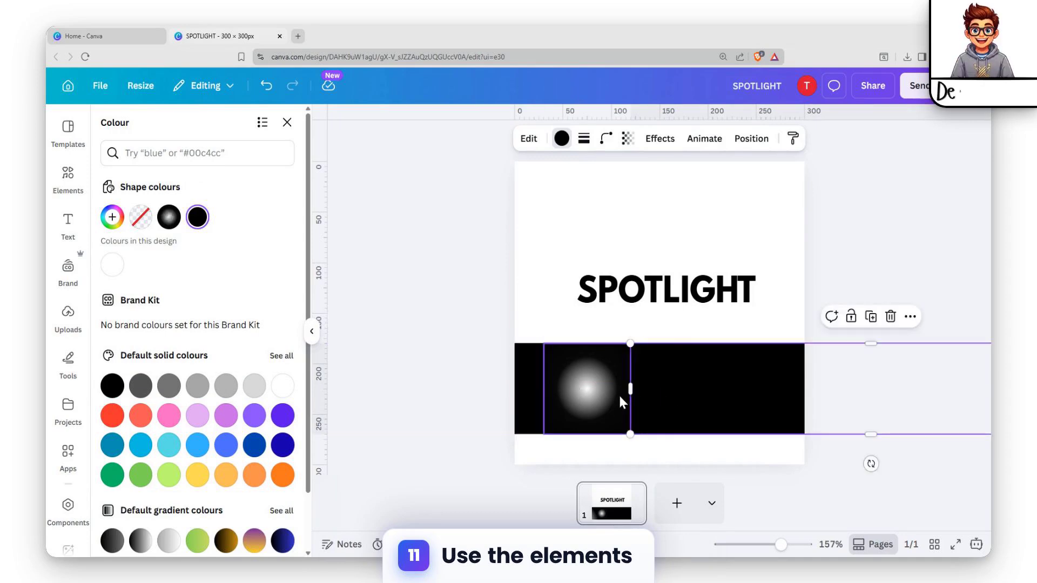
click(534, 319)
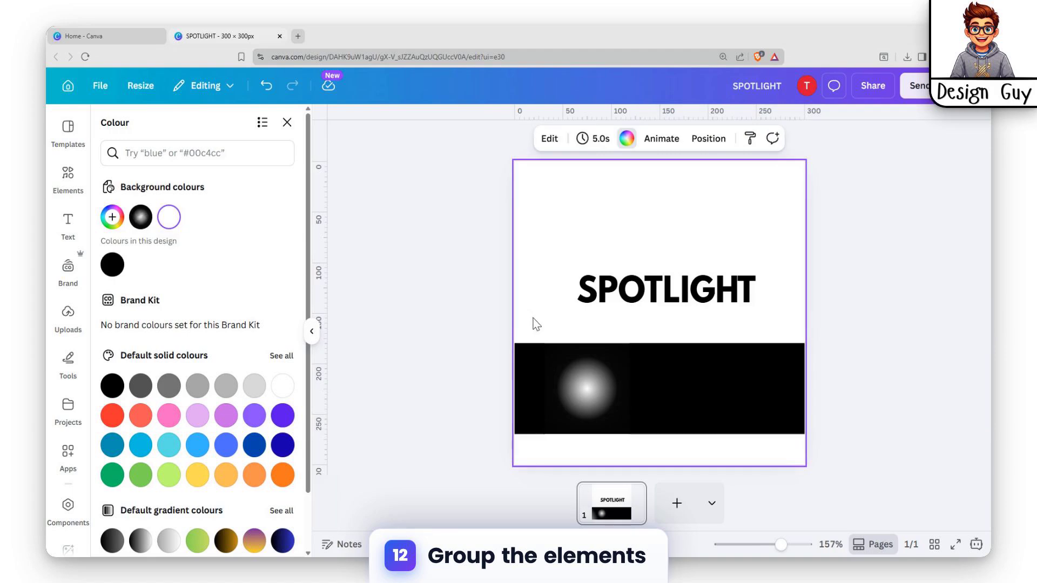
- Select the two black bars together with the gradient square and group them
drag(533, 331, 692, 448)
click(556, 318)
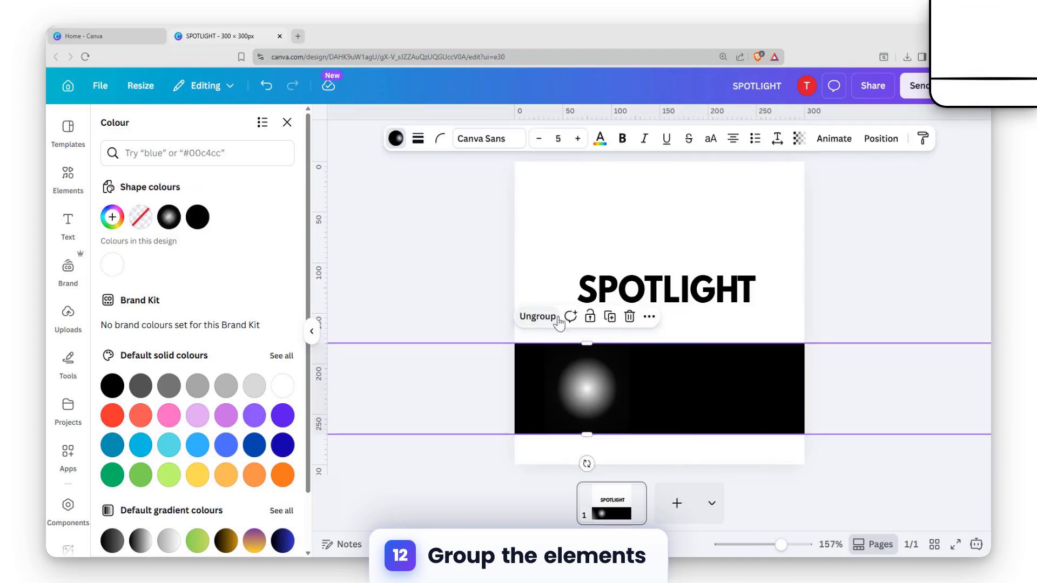
click(769, 250)
- Try the bar group over the SPOTLIGHT heading, and move it back down clear of the text
drag(683, 354, 670, 287)
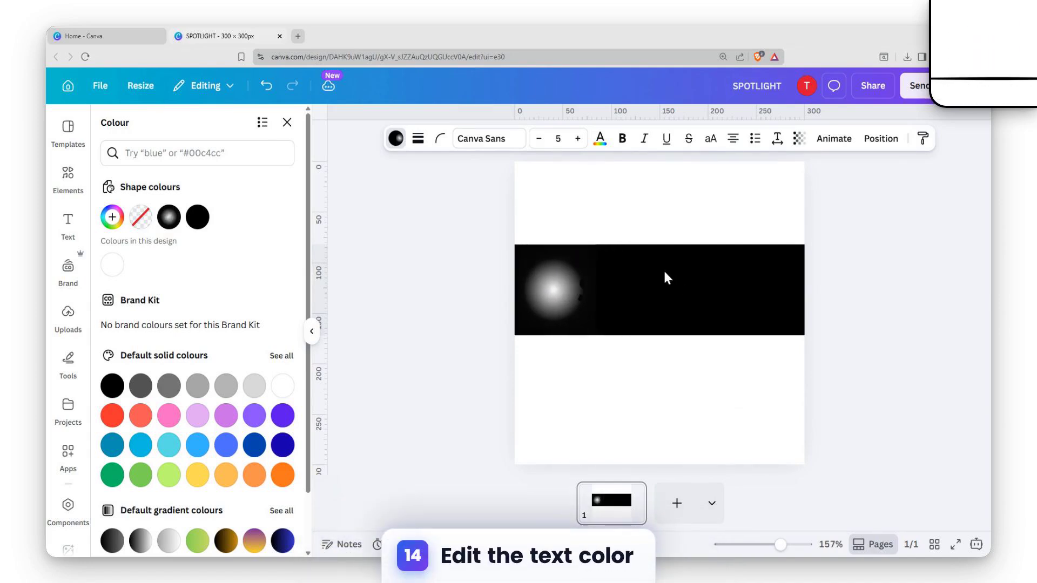
click(621, 251)
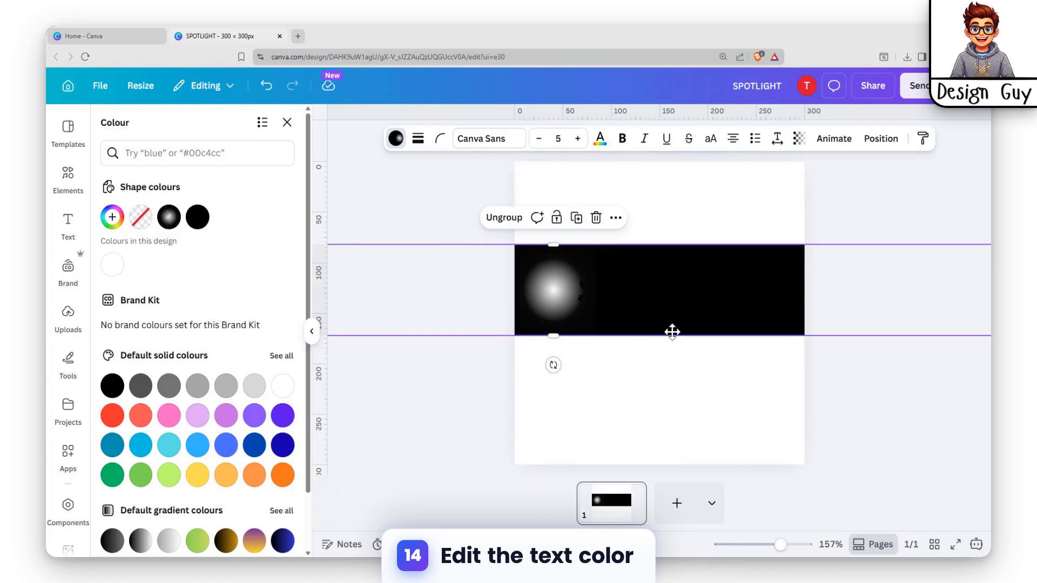
drag(672, 332, 676, 401)
- Apply the Neon effect to the SPOTLIGHT heading and change its text colour to red
click(670, 285)
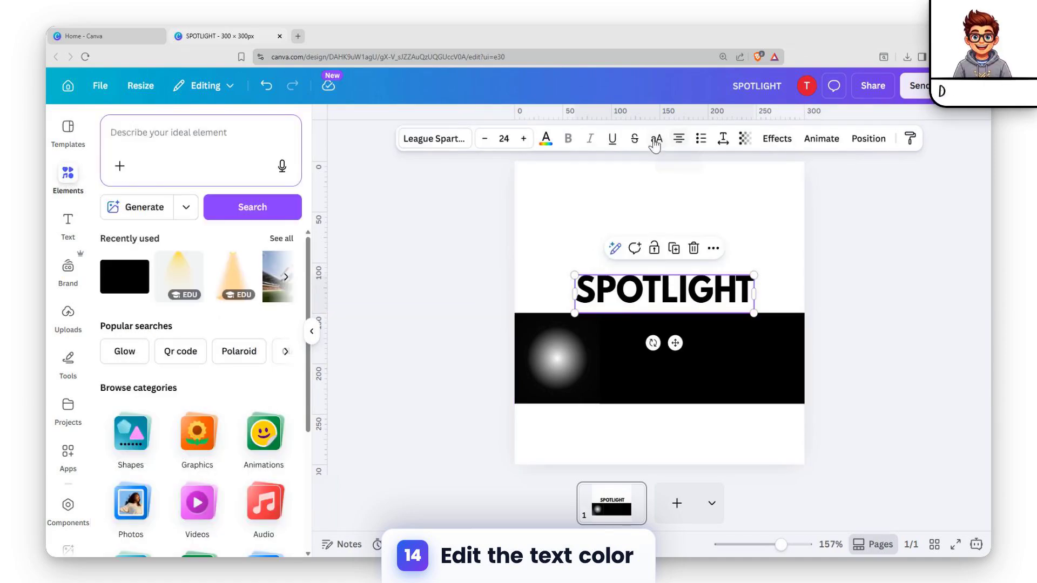
click(778, 139)
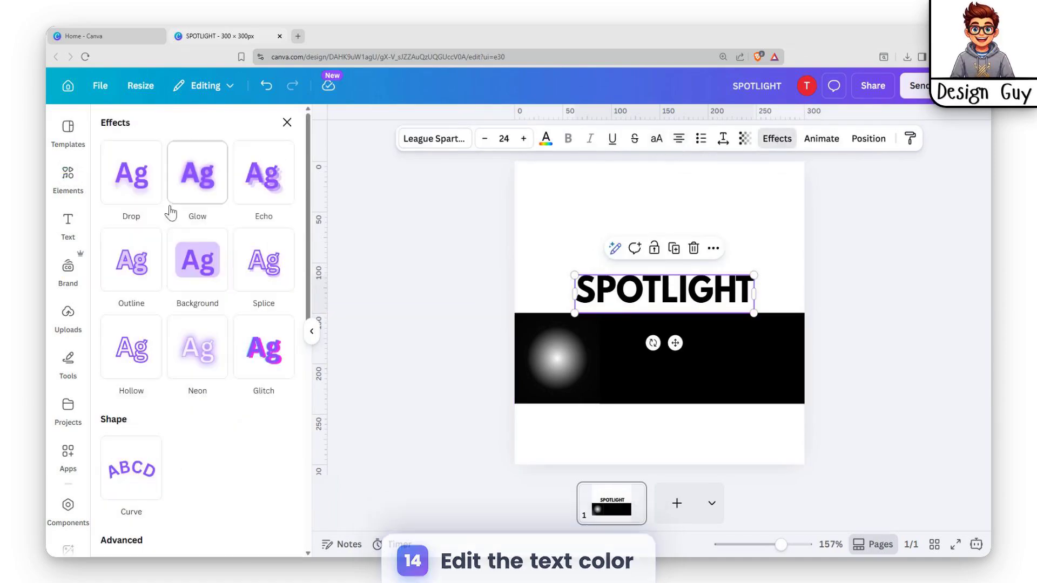
click(192, 357)
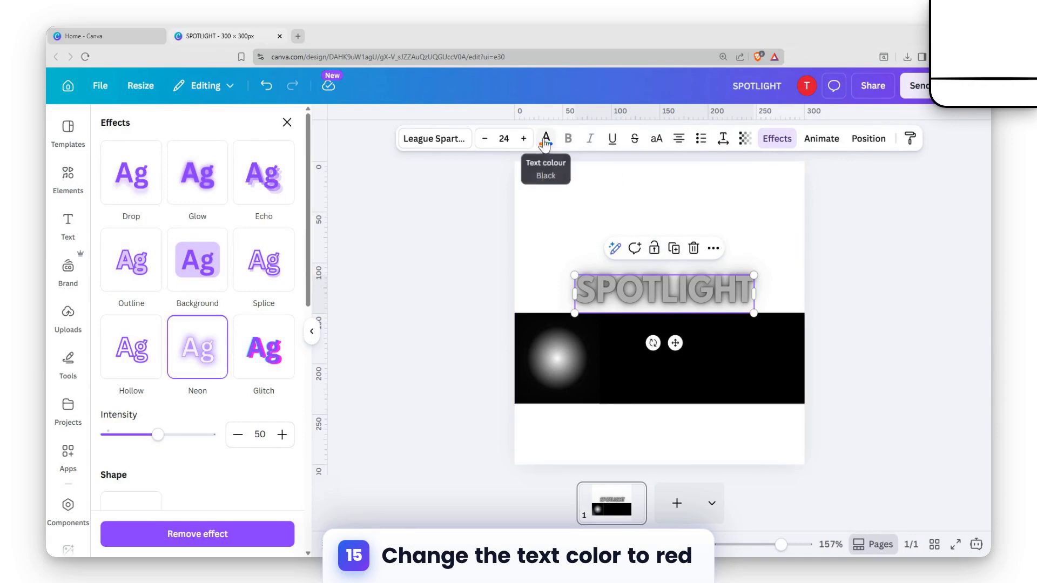
click(545, 142)
click(106, 418)
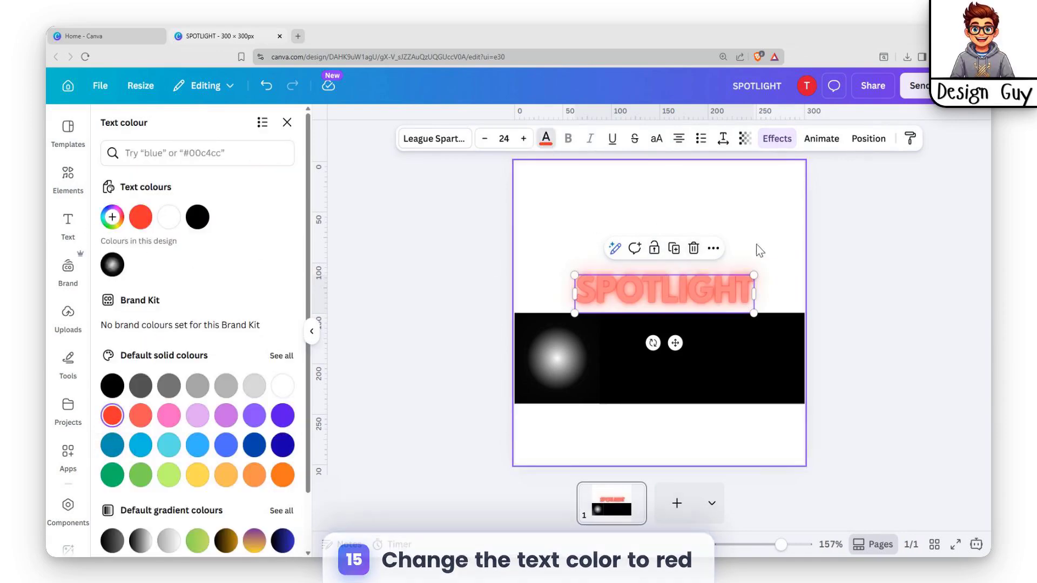
- Move the bar group back over the heading and shift it sideways until the gradient circle covers the first letter
click(685, 341)
drag(684, 341, 670, 300)
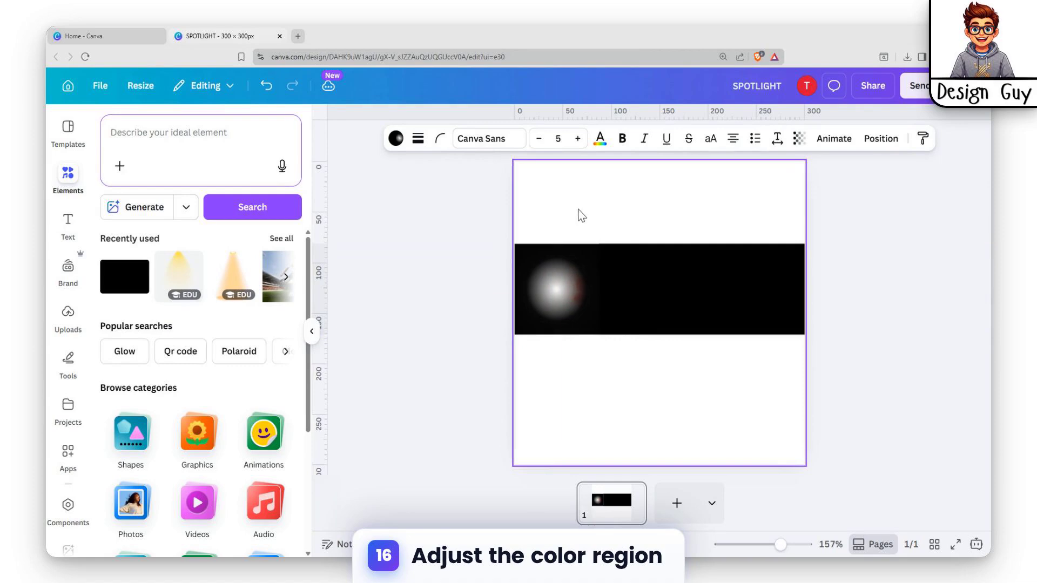
key(Right)
key(Right)
key(Right)
key(Right)
key(Right)
key(Right)
key(Right)
key(Right)
key(Right)
key(Right)
key(Right)
key(Right)
key(Right)
key(Right)
key(Right)
key(Right)
key(Right)
key(Right)
key(Right)
key(Right)
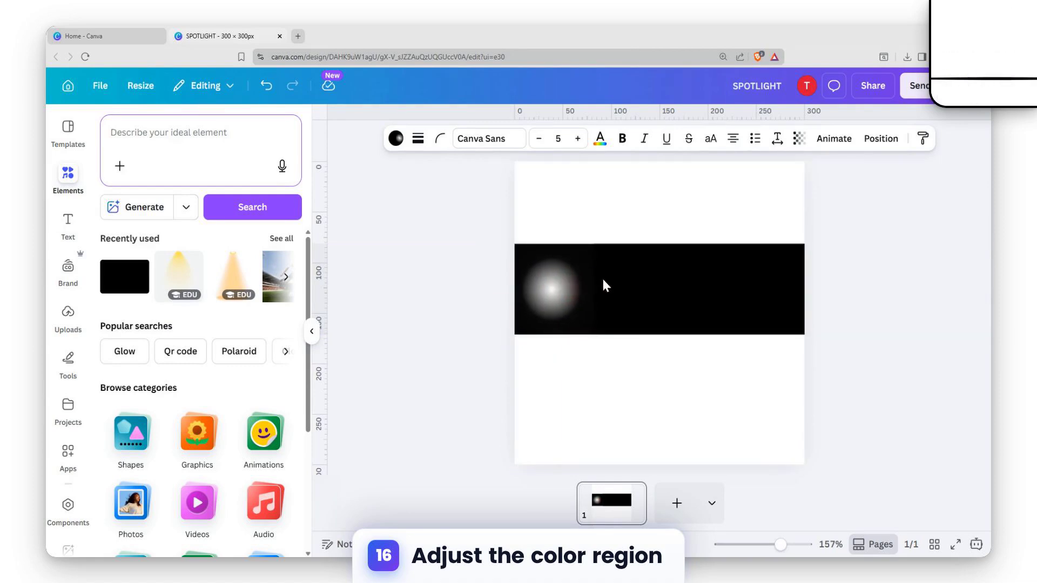
- Select the gradient square inside the bar group and open its gradient colours for editing
click(589, 291)
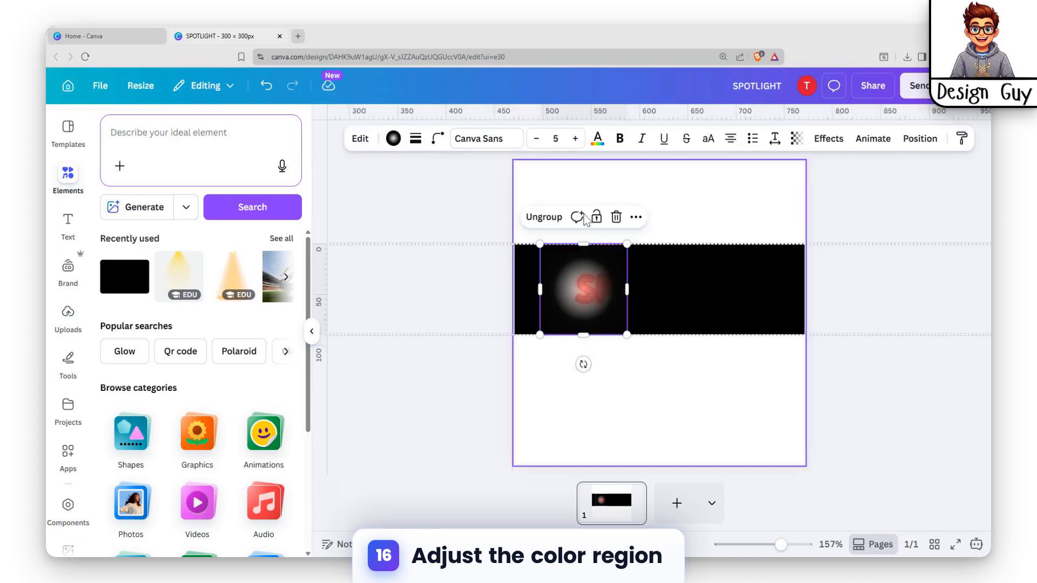
click(397, 139)
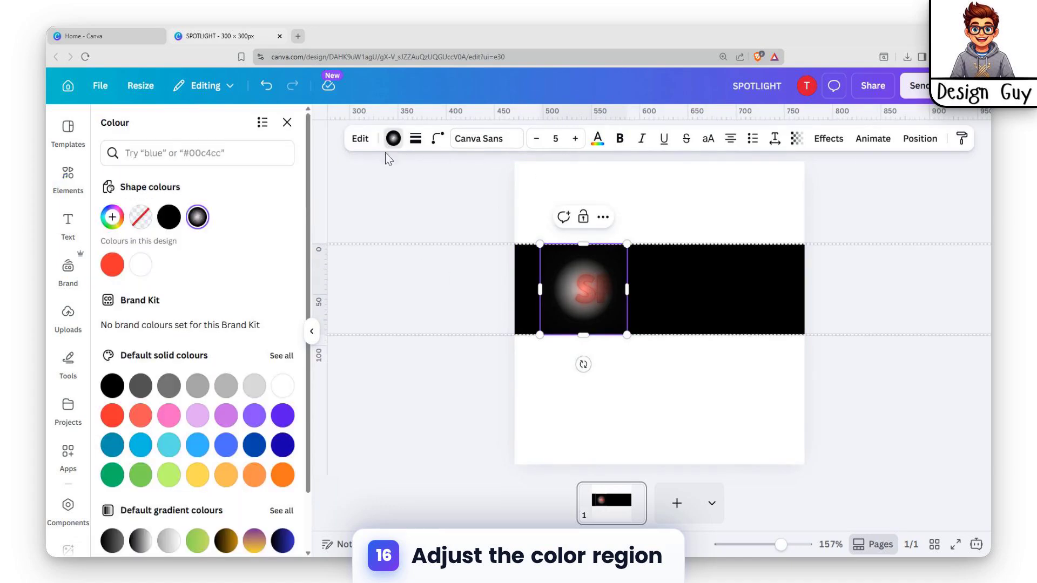
click(198, 218)
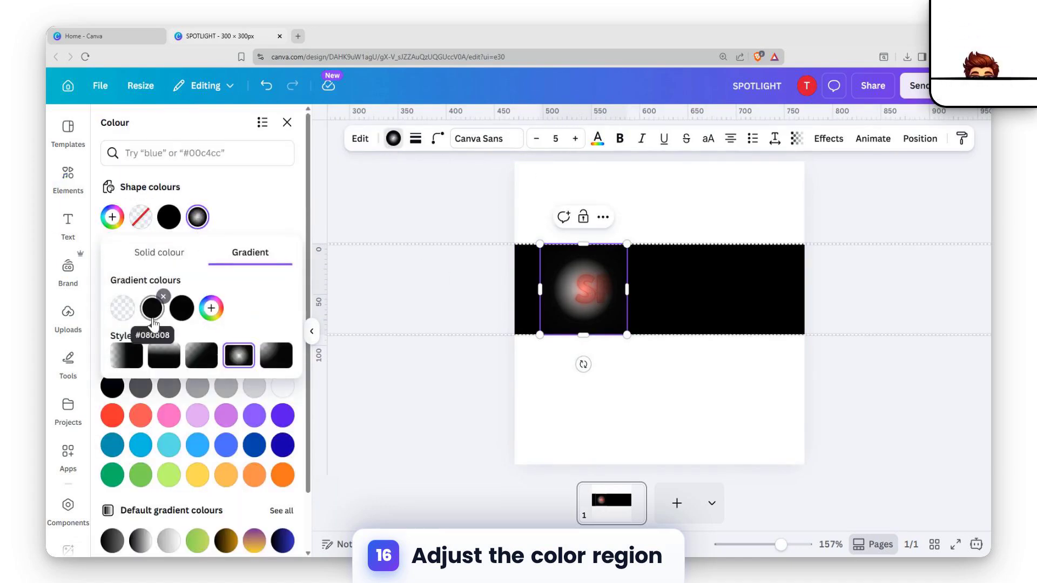
- Try lighter, more transparent values for the square's middle gradient colour, down to #E5DFDF at 3%, and restore it to opaque black
click(152, 310)
drag(323, 439, 276, 448)
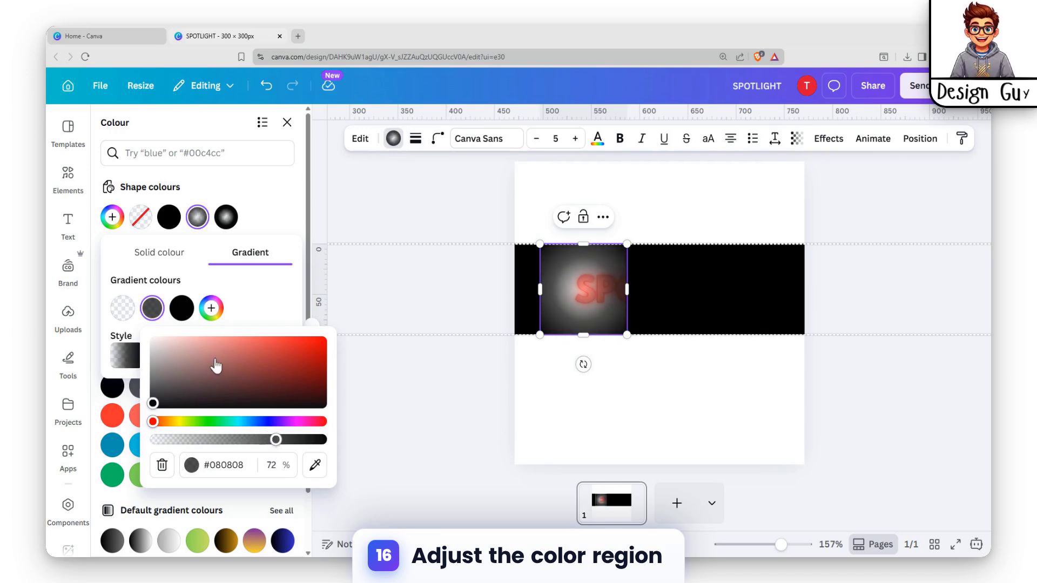
click(168, 356)
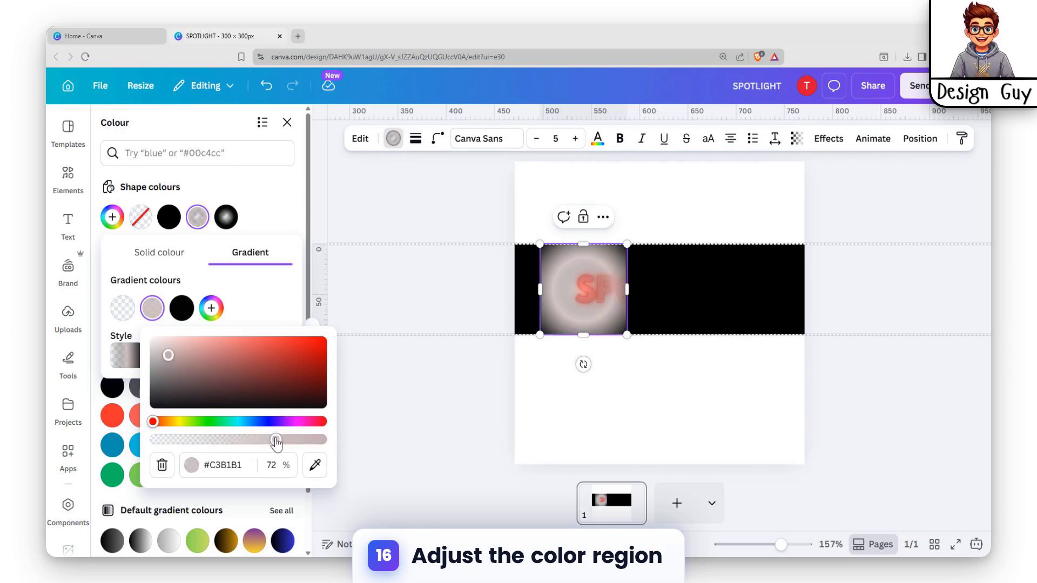
drag(275, 441, 157, 452)
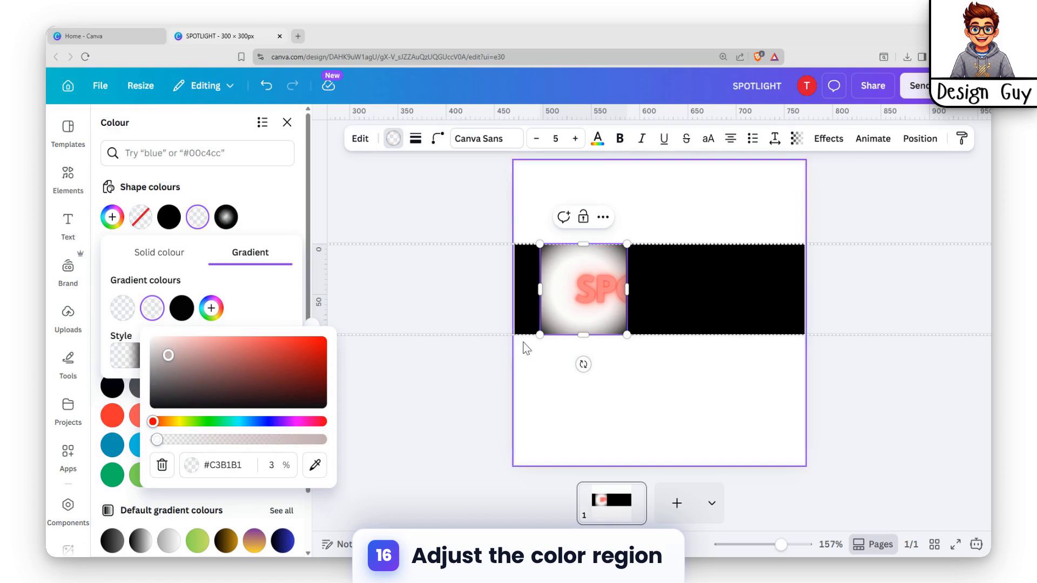
drag(169, 358, 157, 346)
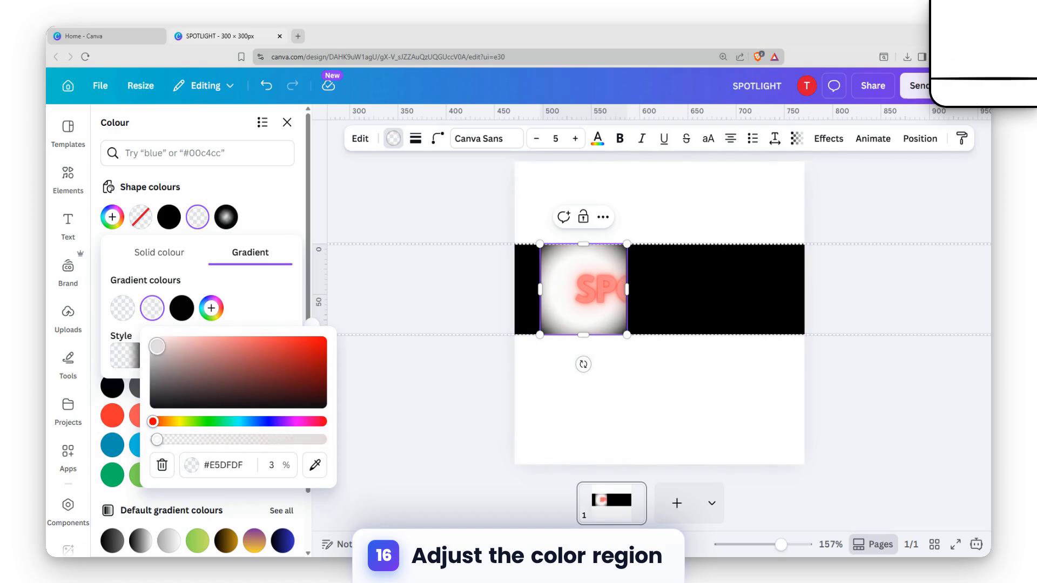
drag(199, 444, 324, 439)
drag(158, 348, 150, 425)
- Change the square's fully transparent centre gradient colour to light pink #FFC0C0
click(120, 305)
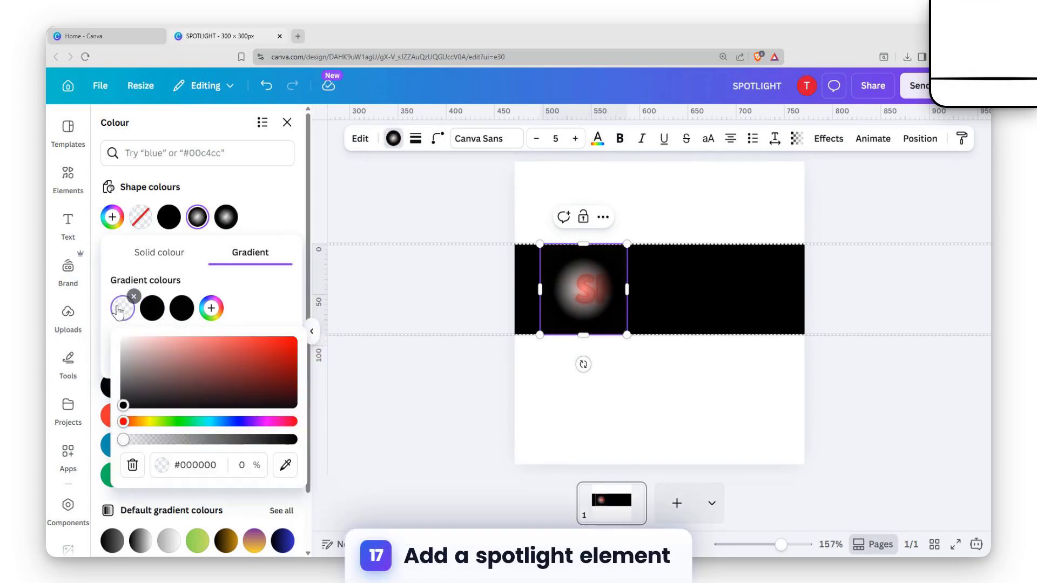
drag(127, 403, 160, 341)
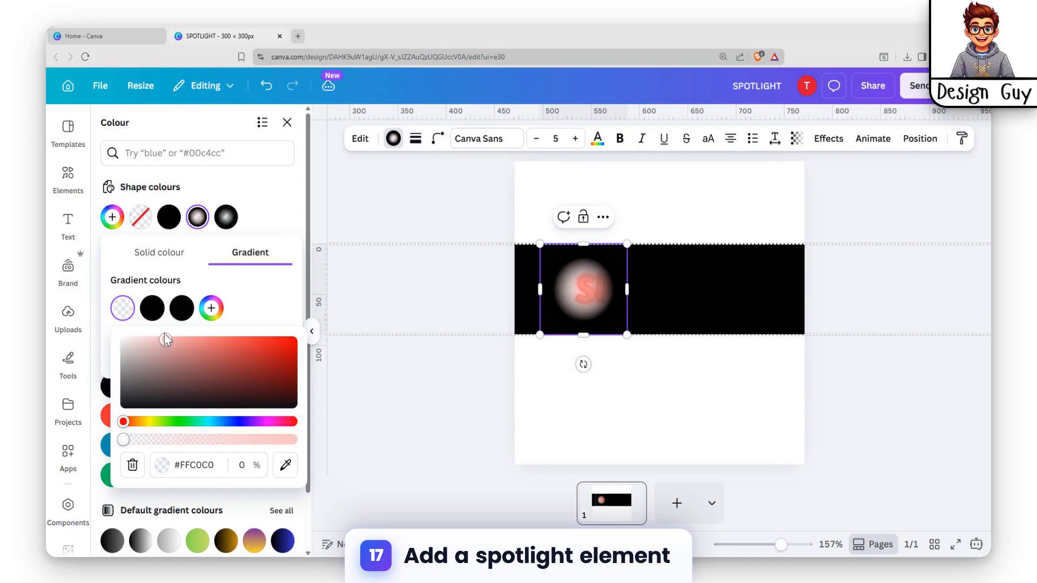
click(650, 365)
click(637, 297)
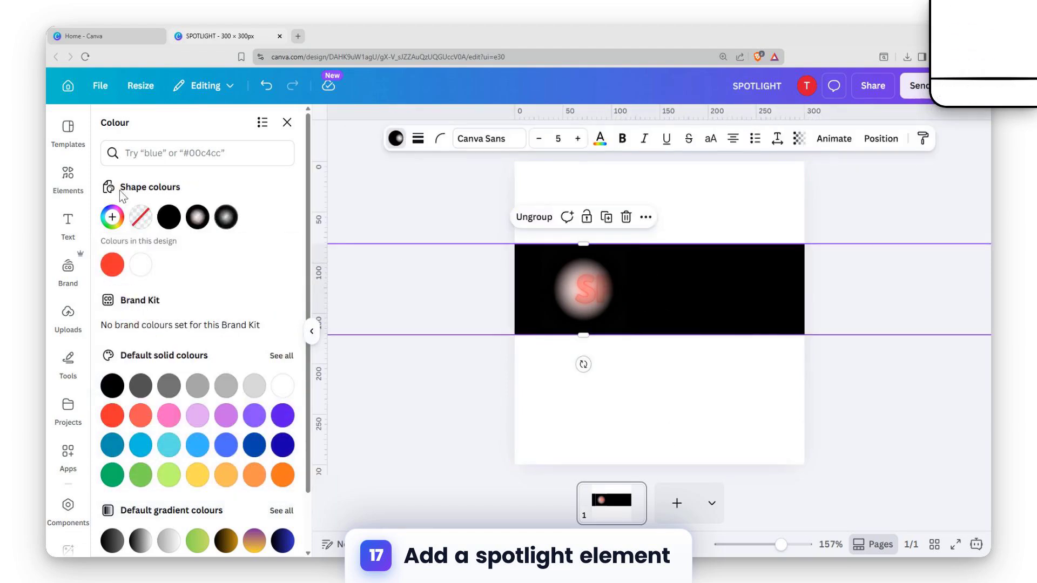
- Search the elements for "spotlight" and add the yellow light-cone graphic to the page
click(67, 174)
click(214, 130)
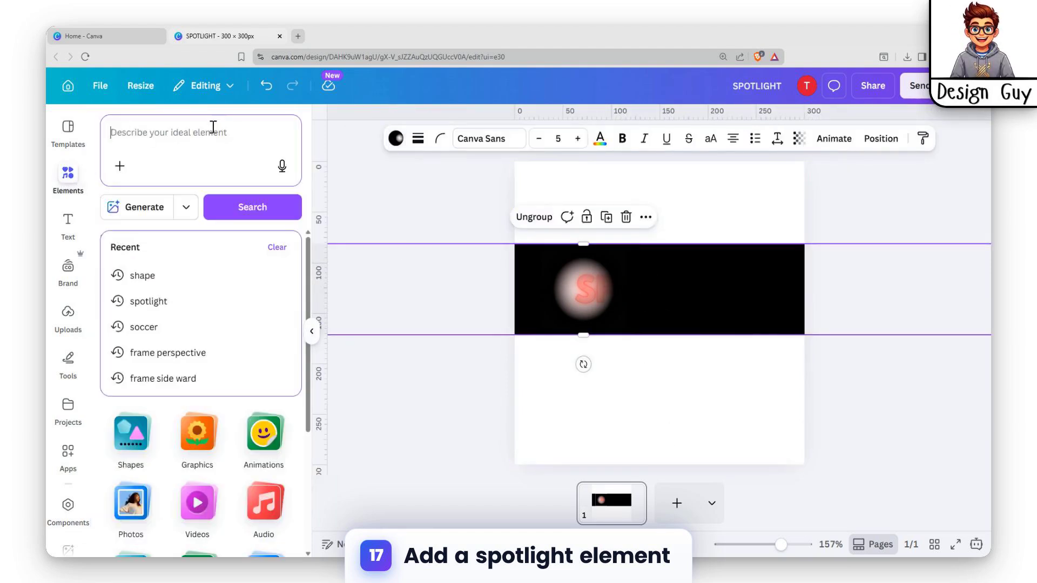
text(s)
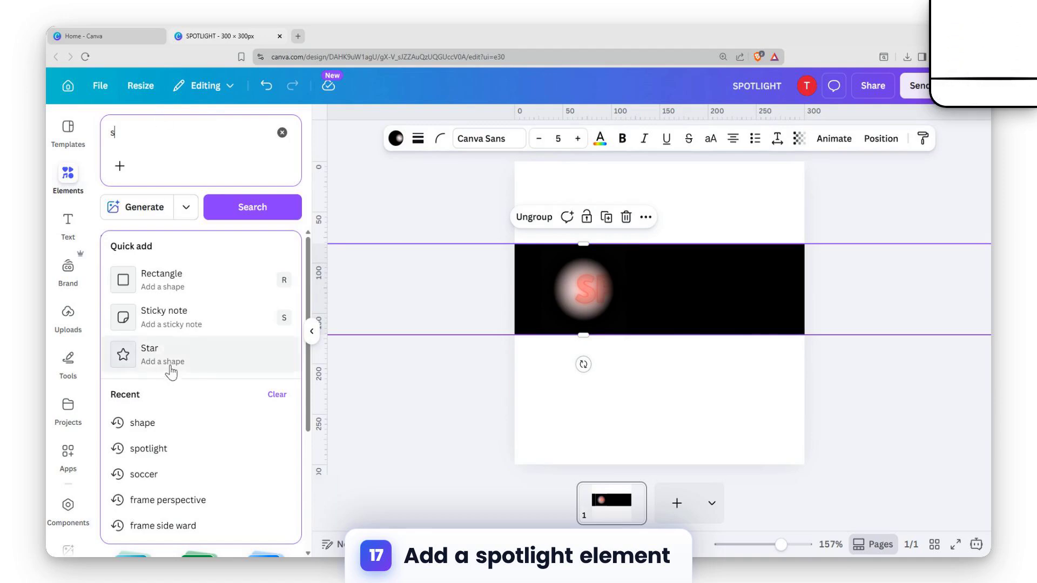
text(pot)
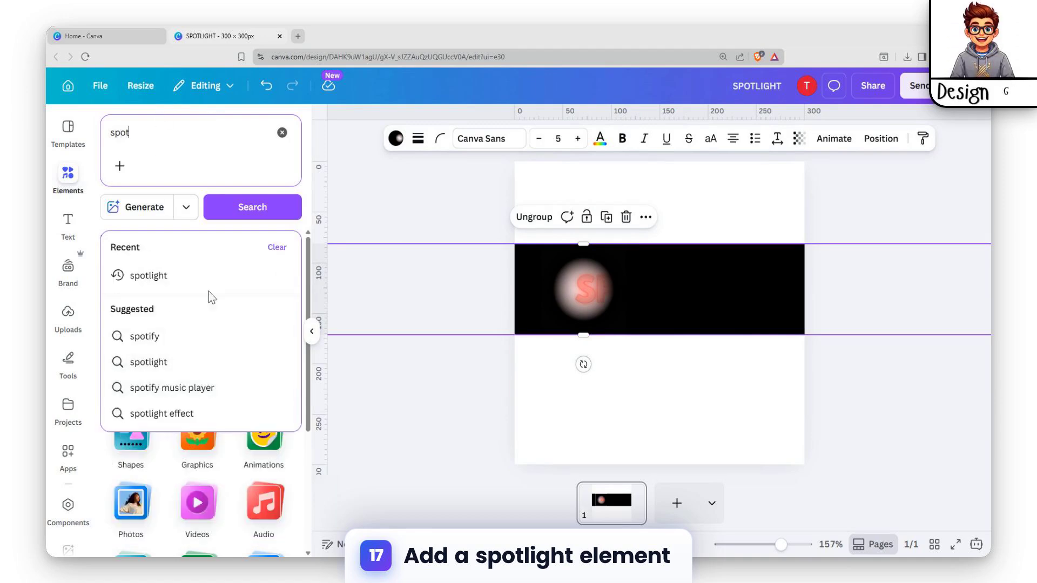
click(203, 277)
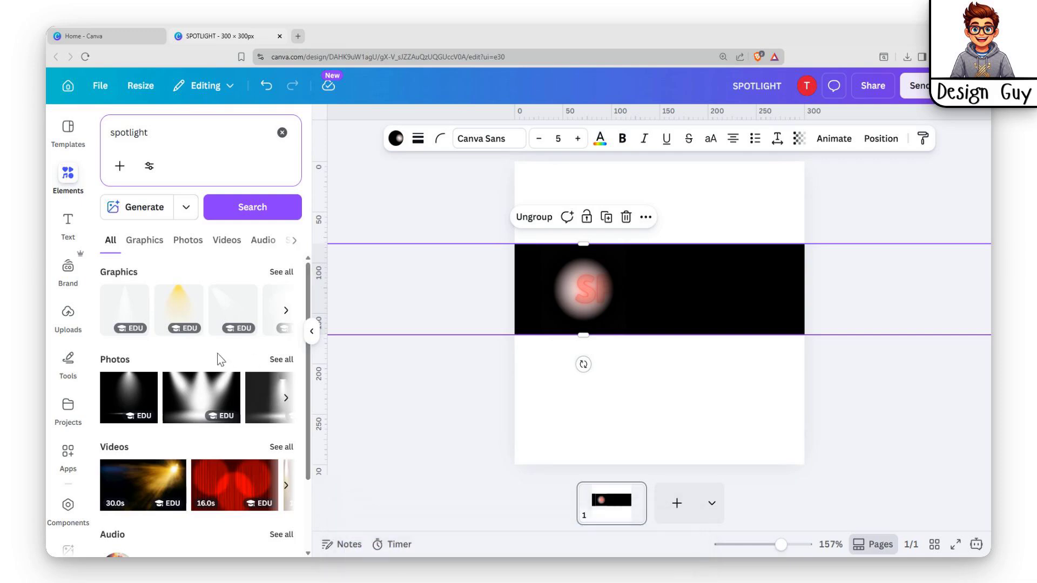
click(180, 296)
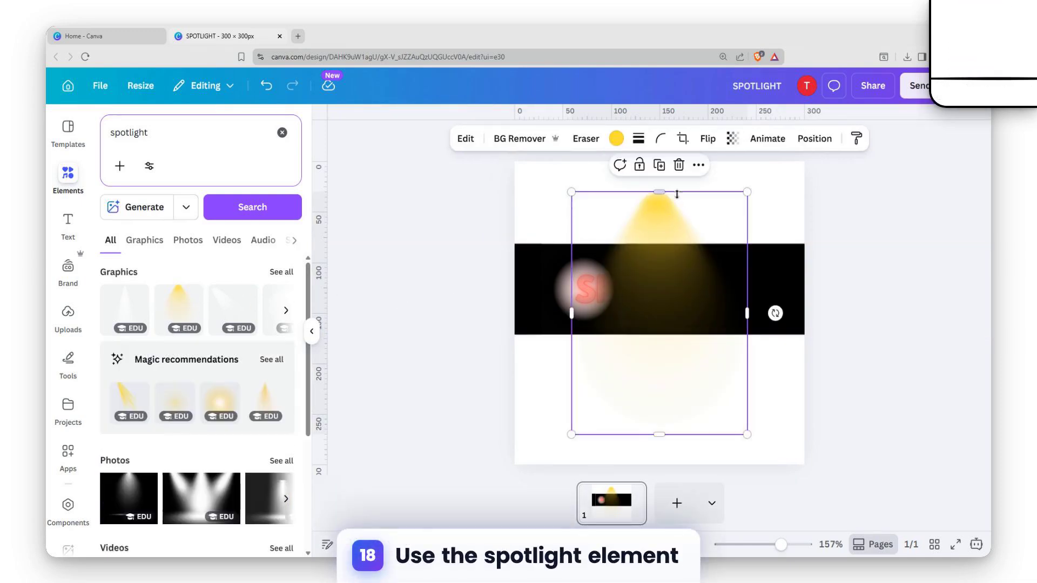
- Place the spotlight graphic at the page's top edge, centred above the gradient circle, and recolour it red
drag(670, 204, 593, 173)
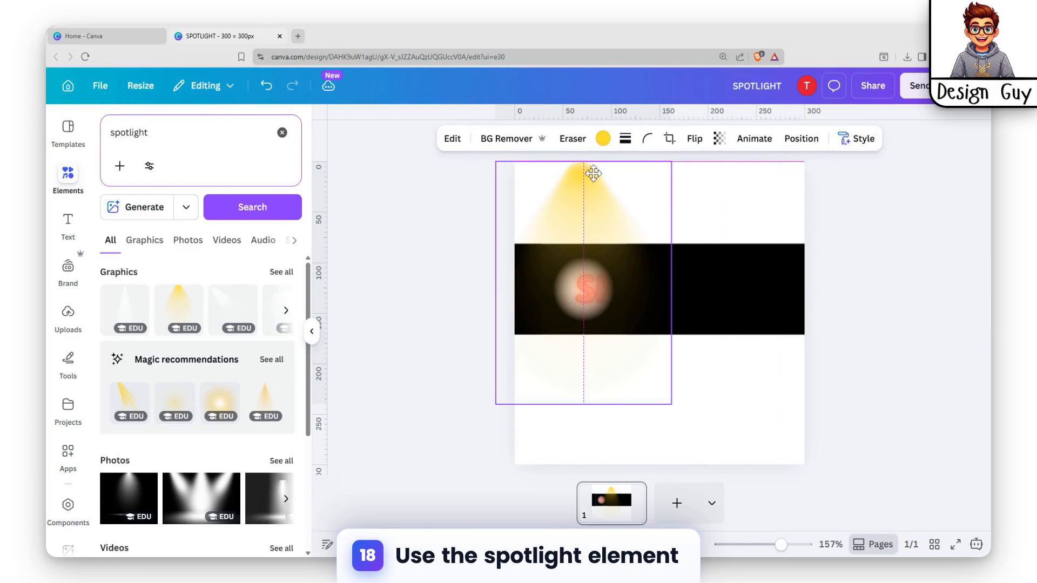
click(602, 138)
click(142, 217)
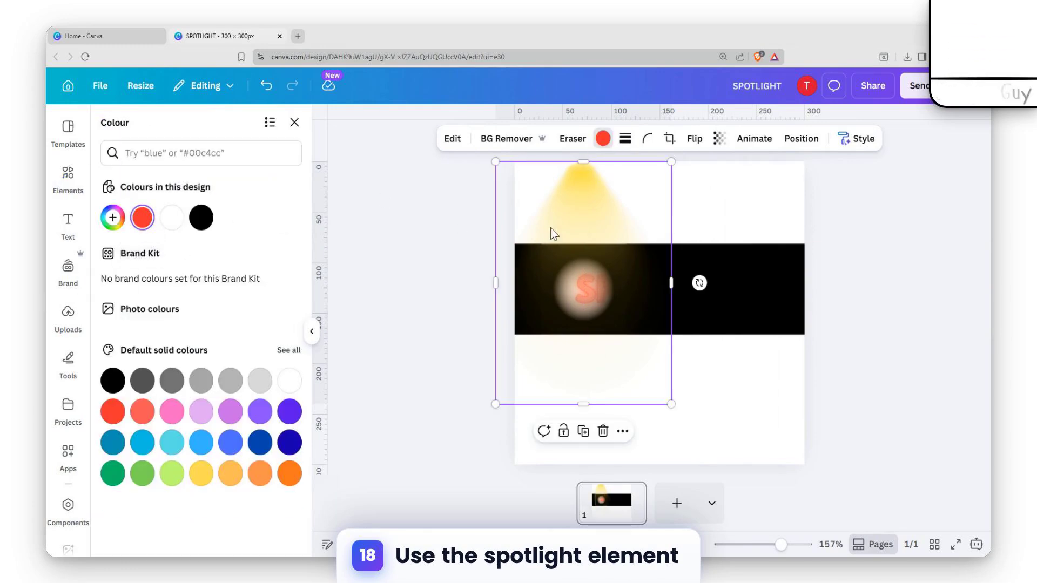
click(726, 210)
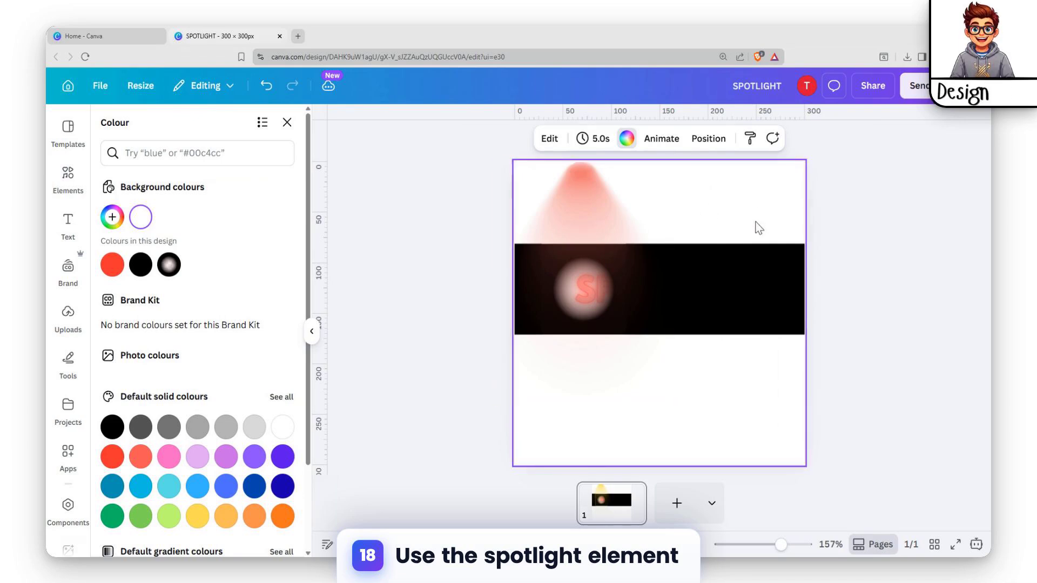
- Group the red spotlight graphic with the existing group of black bars and gradient square, keeping the heading outside the group
click(577, 183)
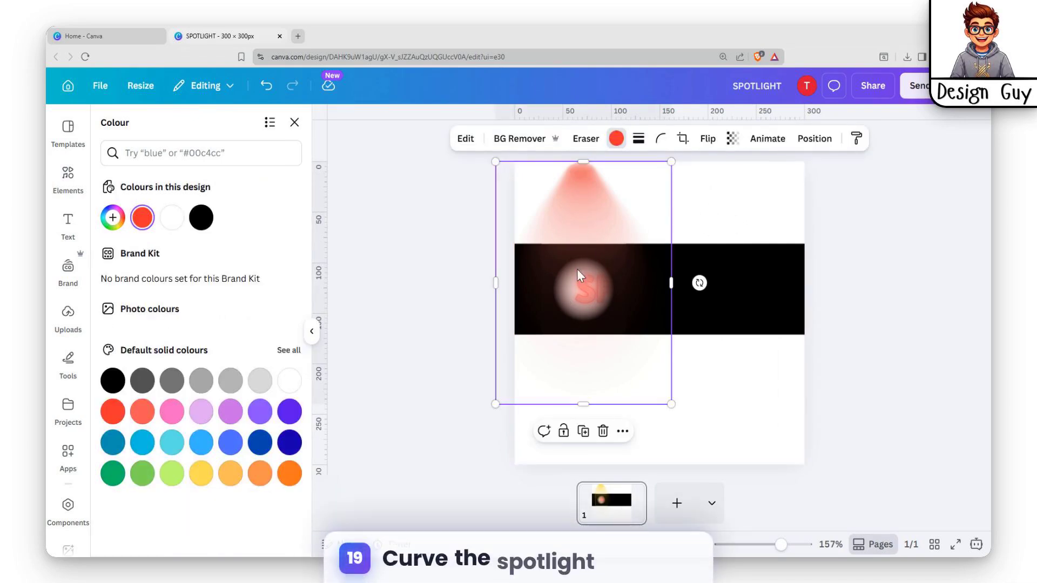
click(802, 139)
click(250, 171)
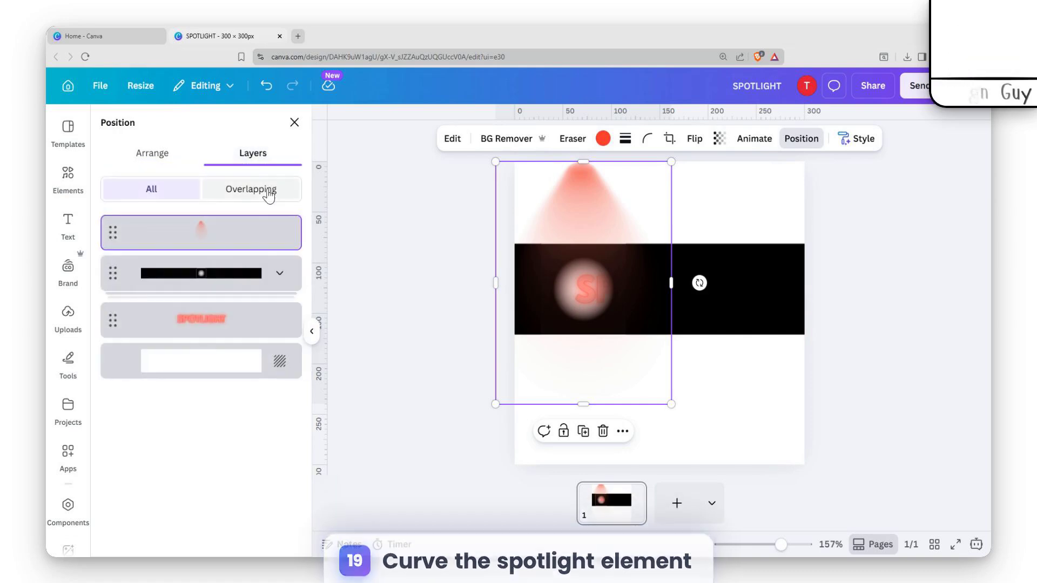
click(260, 273)
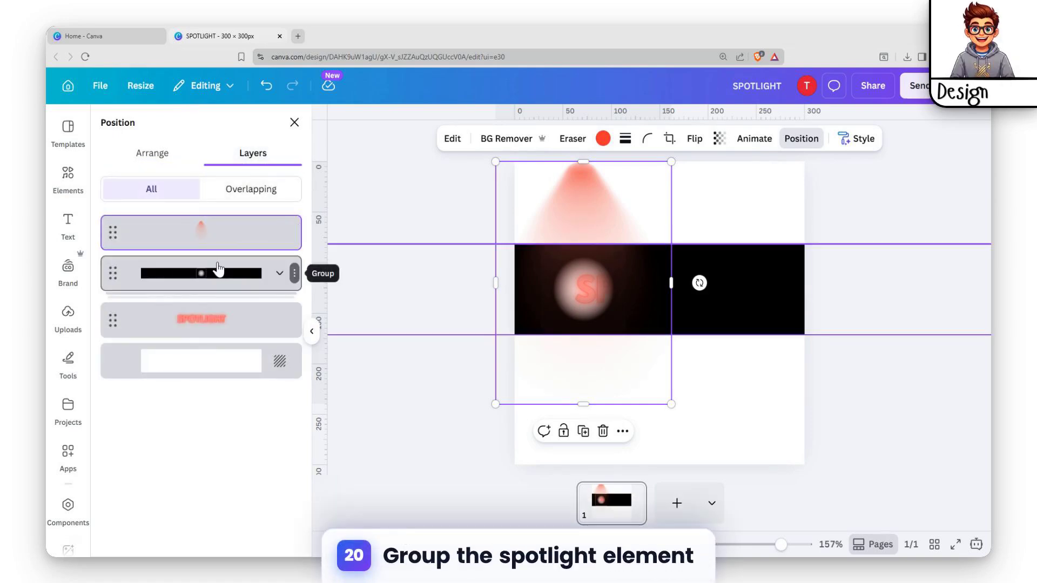
shift+click(190, 232)
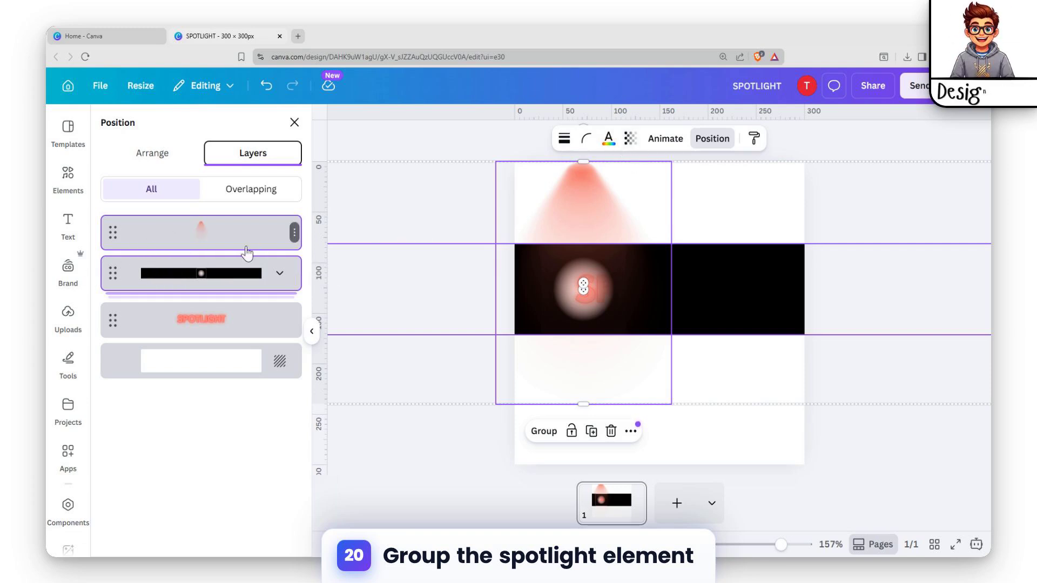
key(ctrl+g)
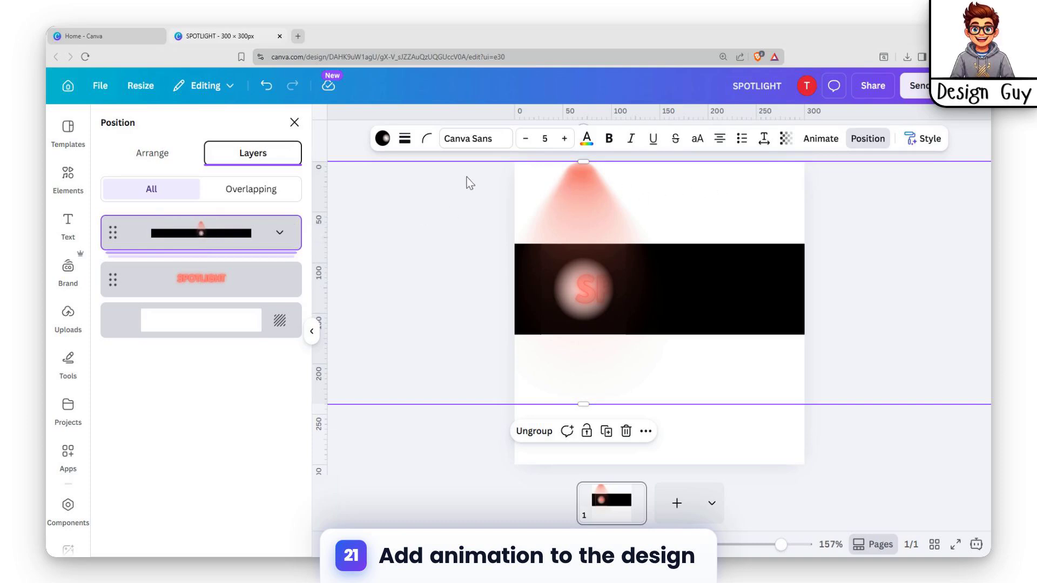
- Create a custom animation for the group with a straight horizontal path from the heading's first letter to the page's right side
click(825, 143)
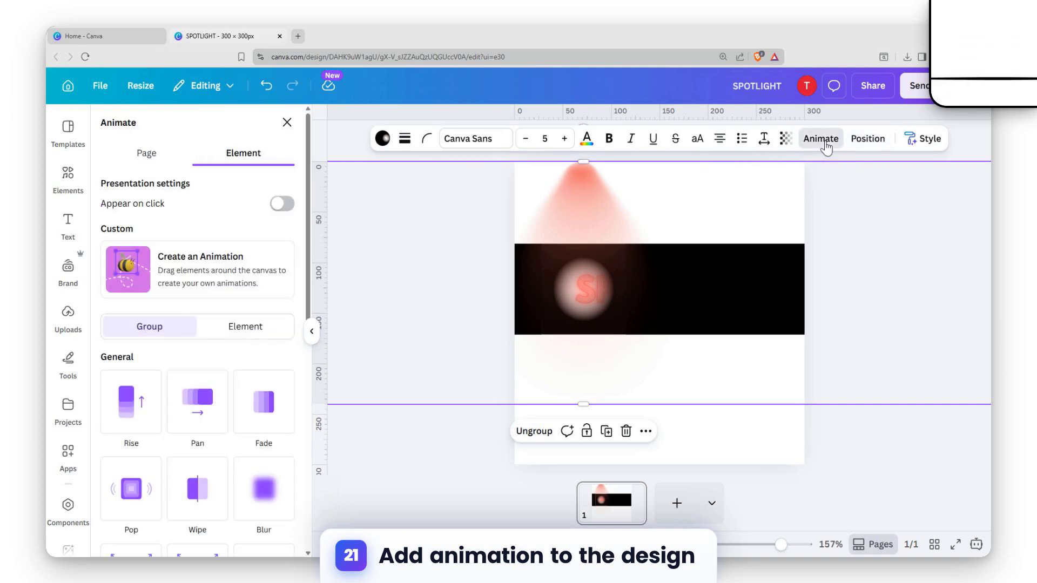
click(198, 271)
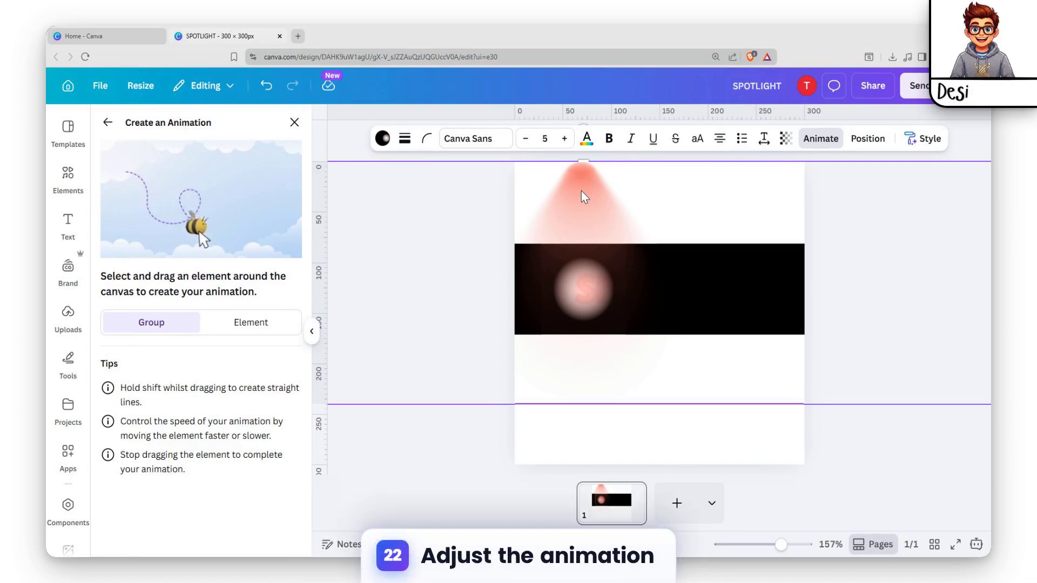
drag(582, 192, 783, 220)
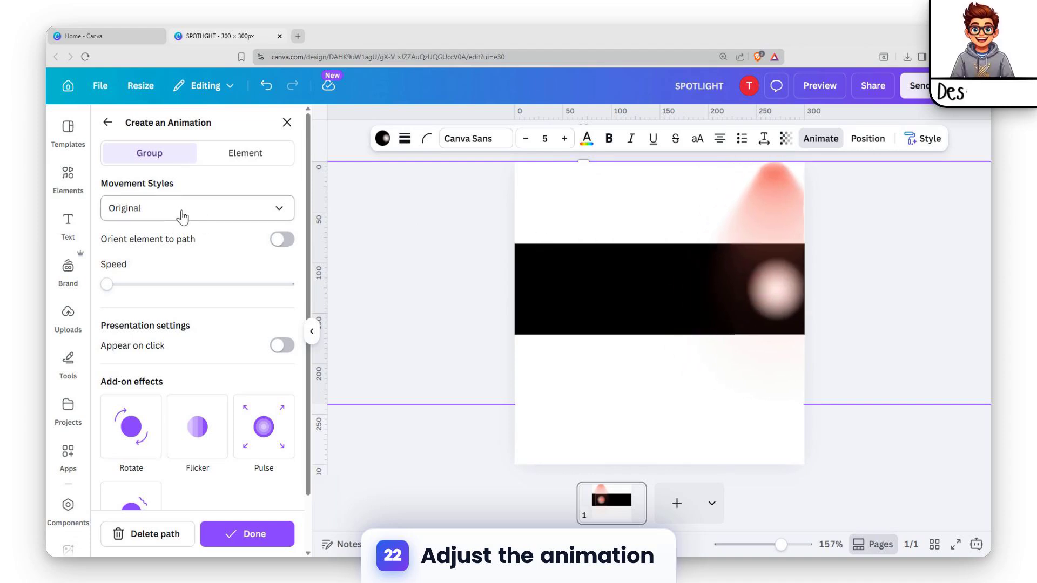
- Try the Smooth movement style, raise the path animation's speed to over a third of its range, and set the style to Steady
click(210, 215)
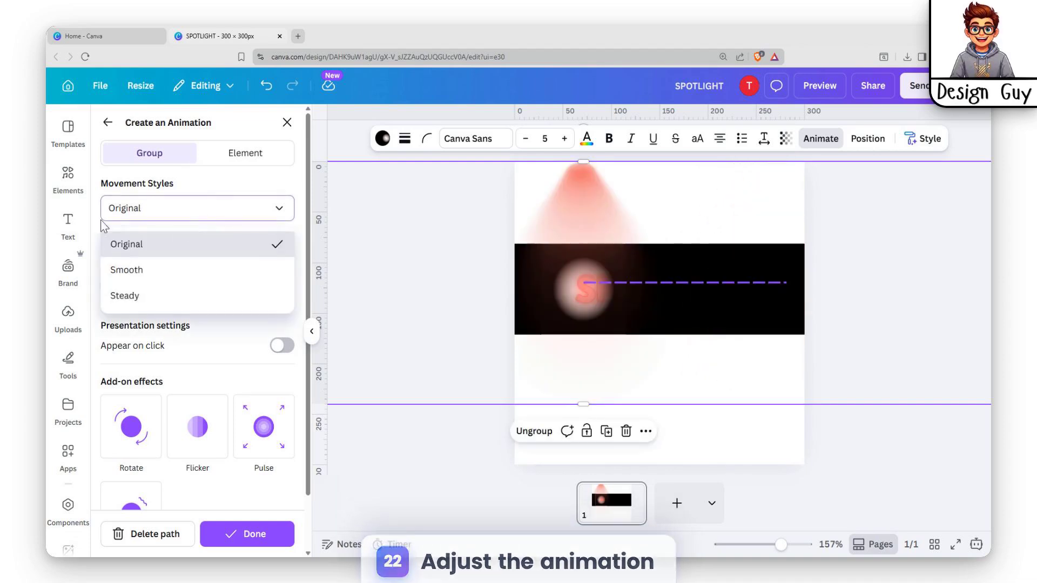
click(181, 274)
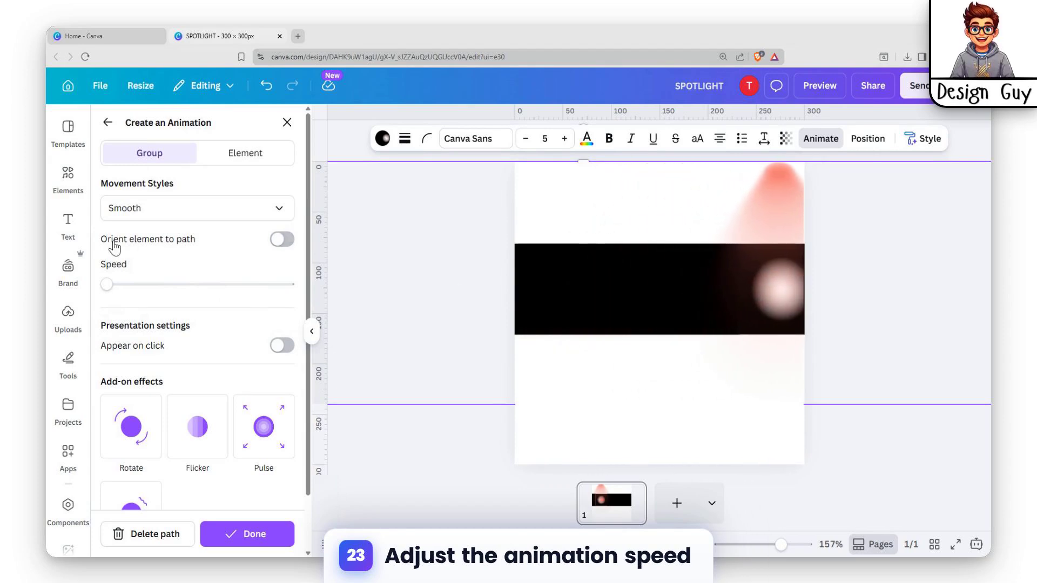
click(111, 286)
drag(113, 289, 176, 287)
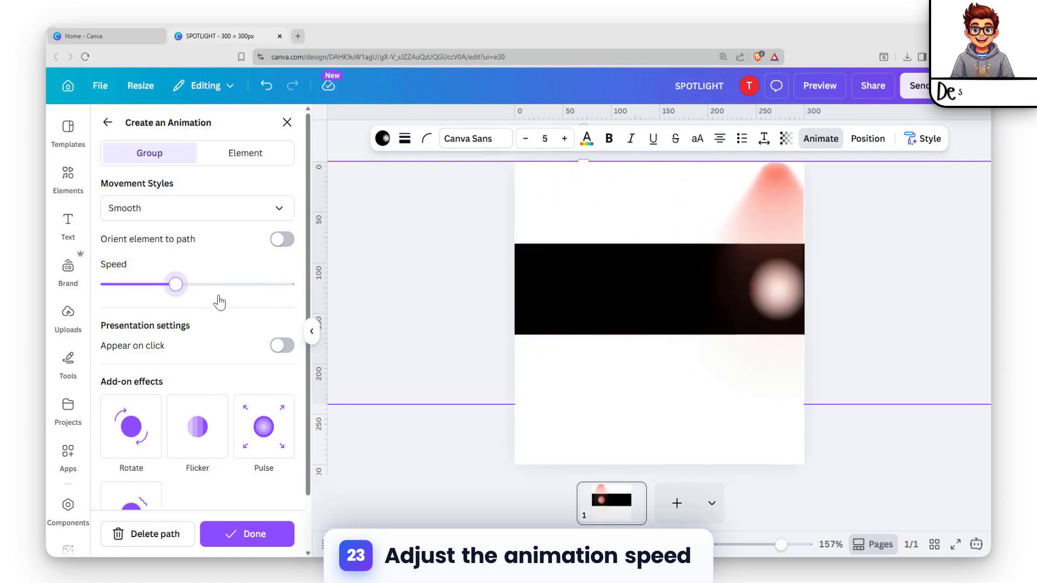
click(220, 208)
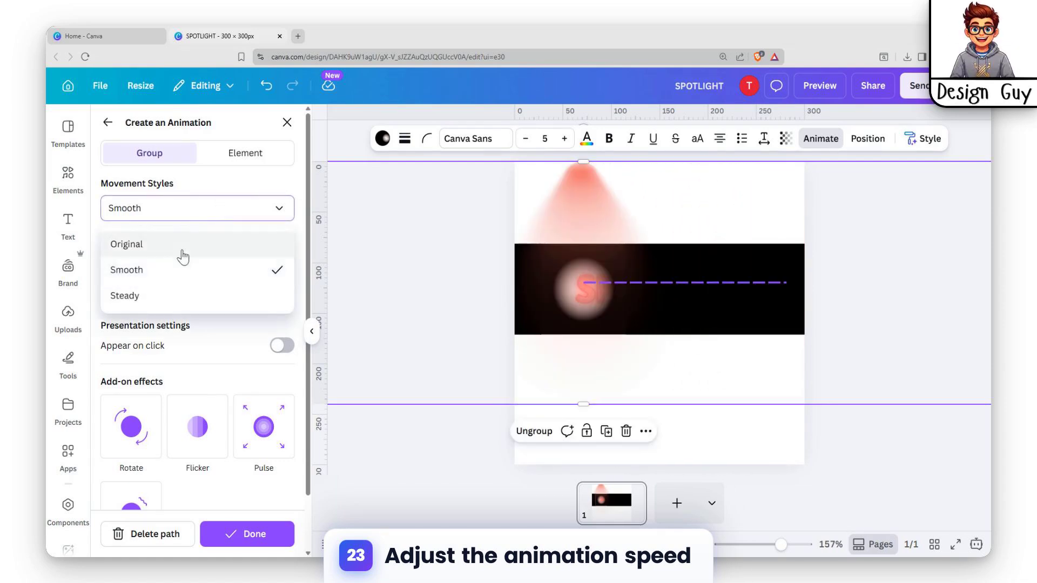
click(139, 296)
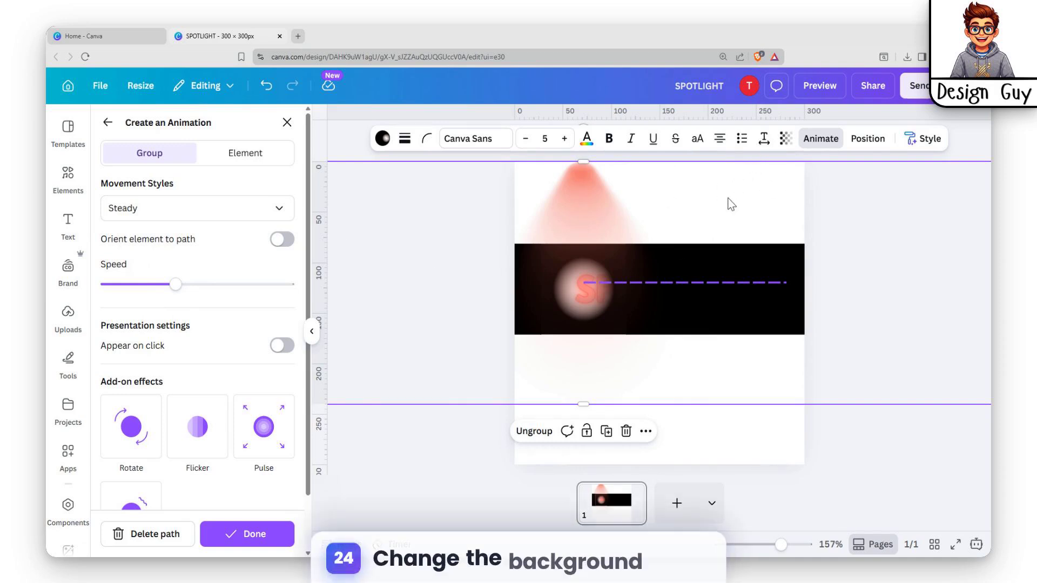
- Change the page background colour from white to the design's solid black
click(748, 455)
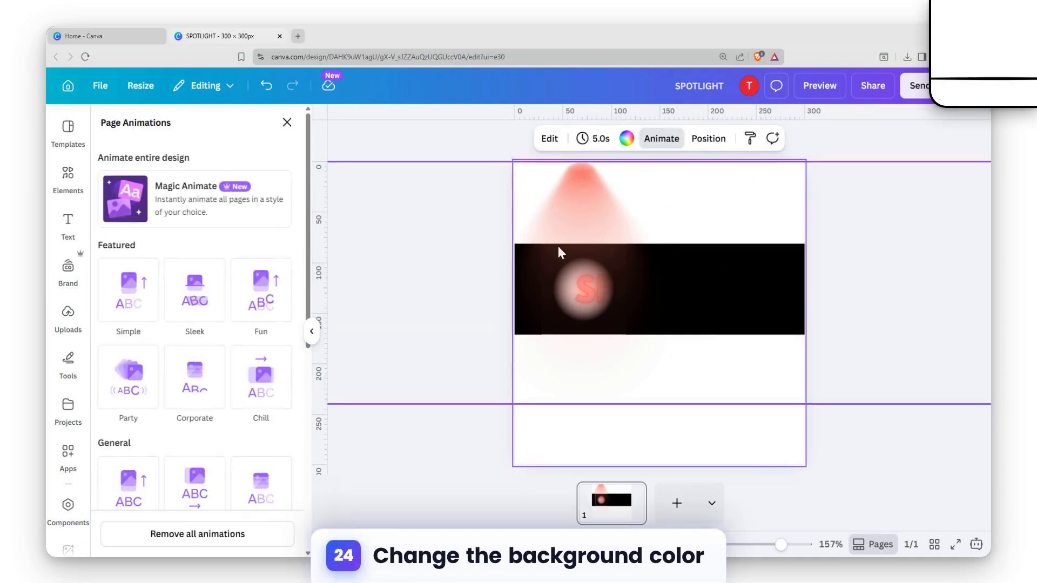
click(626, 140)
click(169, 265)
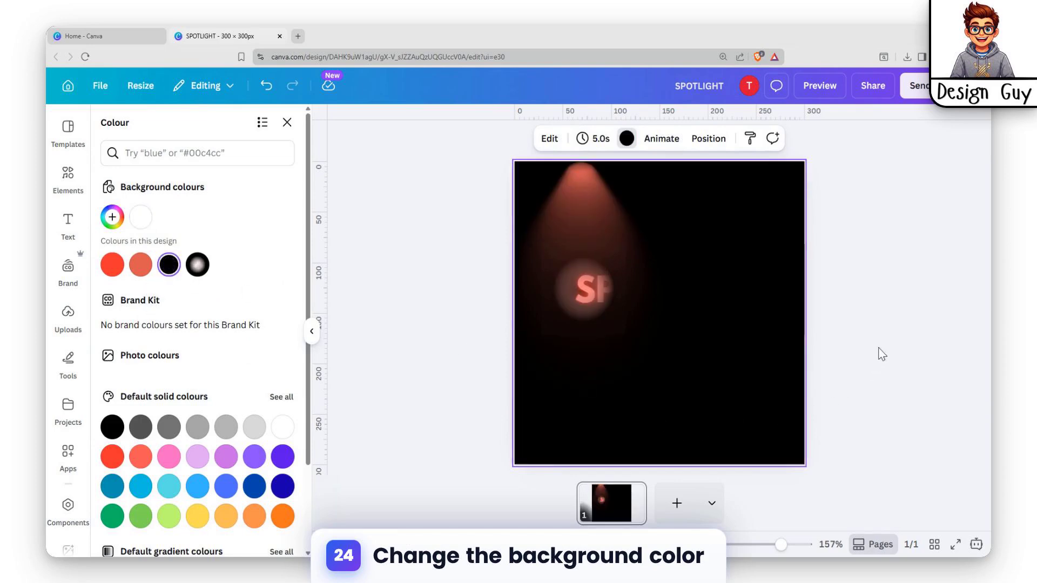
click(908, 334)
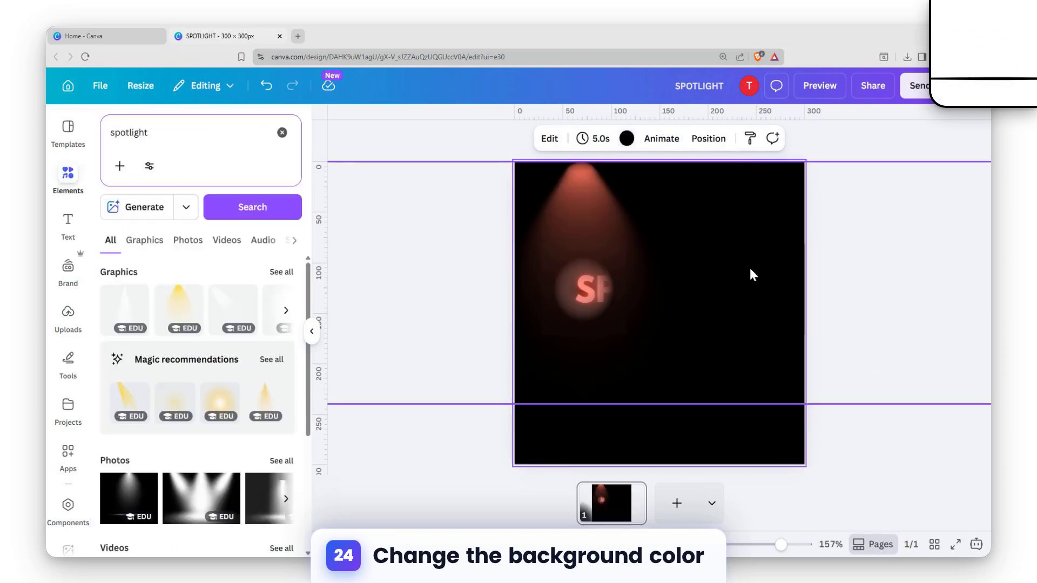
- Preview the spotlight animation twice to check how it sweeps across the heading, and return to the editor
click(822, 88)
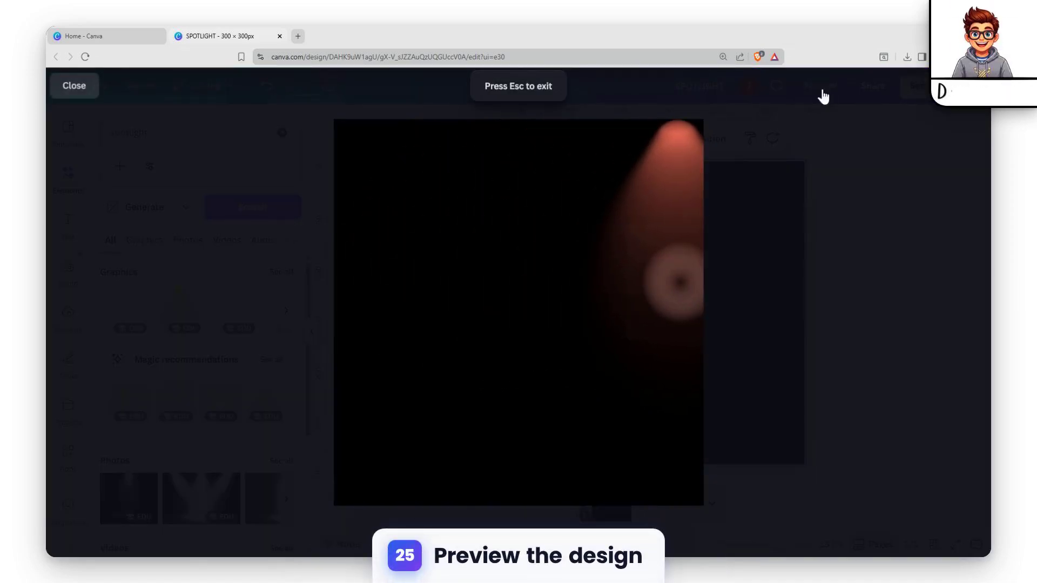
key(Escape)
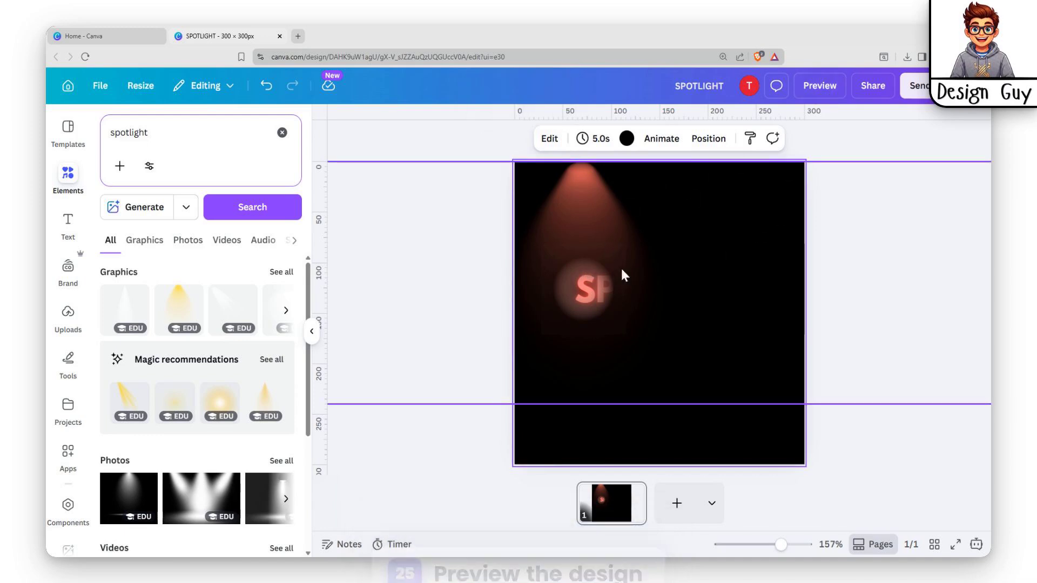
click(813, 88)
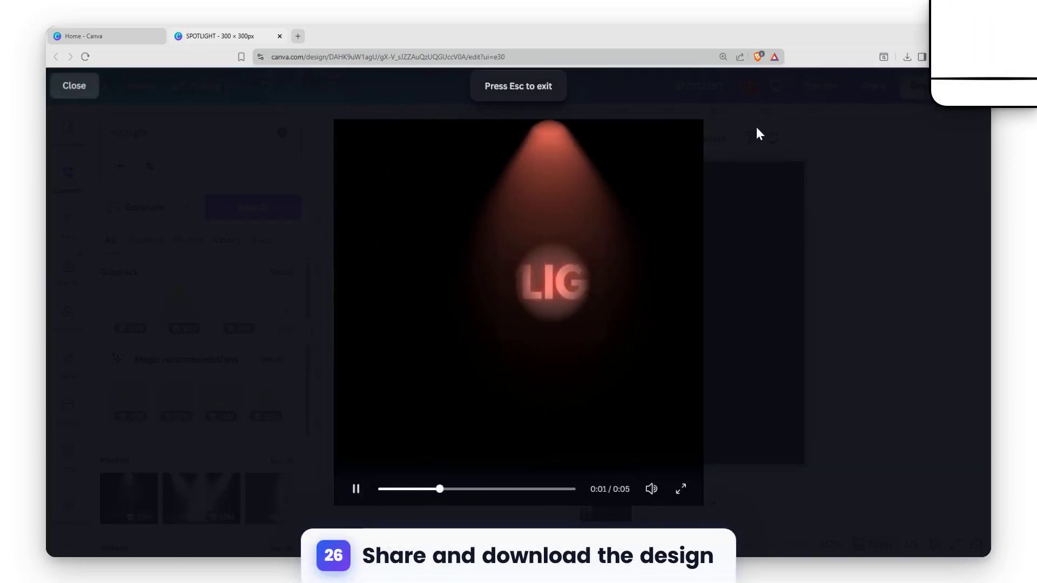
key(Escape)
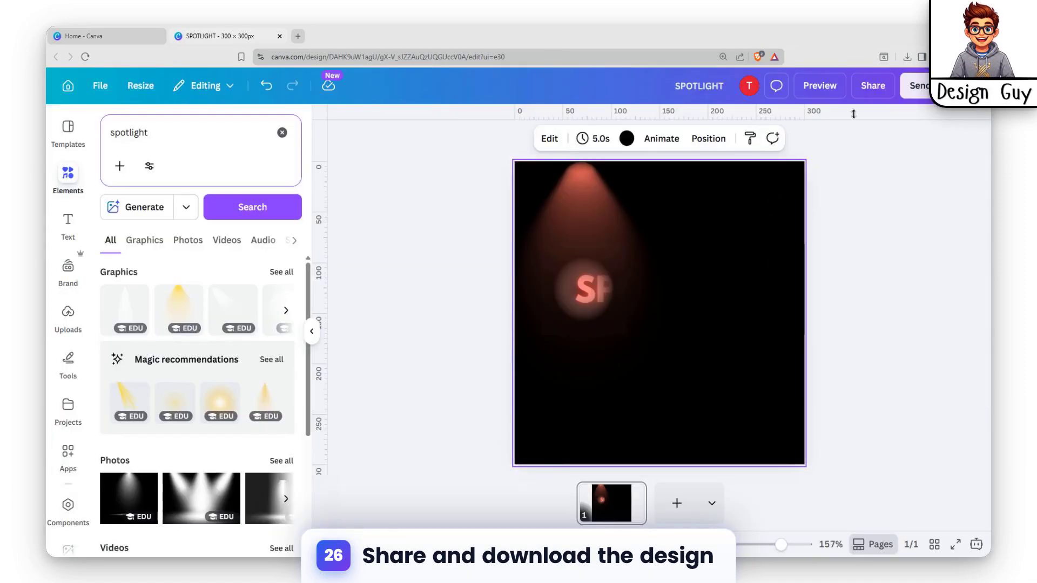
- Download the design as an MP4 video with the quality raised to 2,880 × 2,880 px
click(872, 86)
click(771, 392)
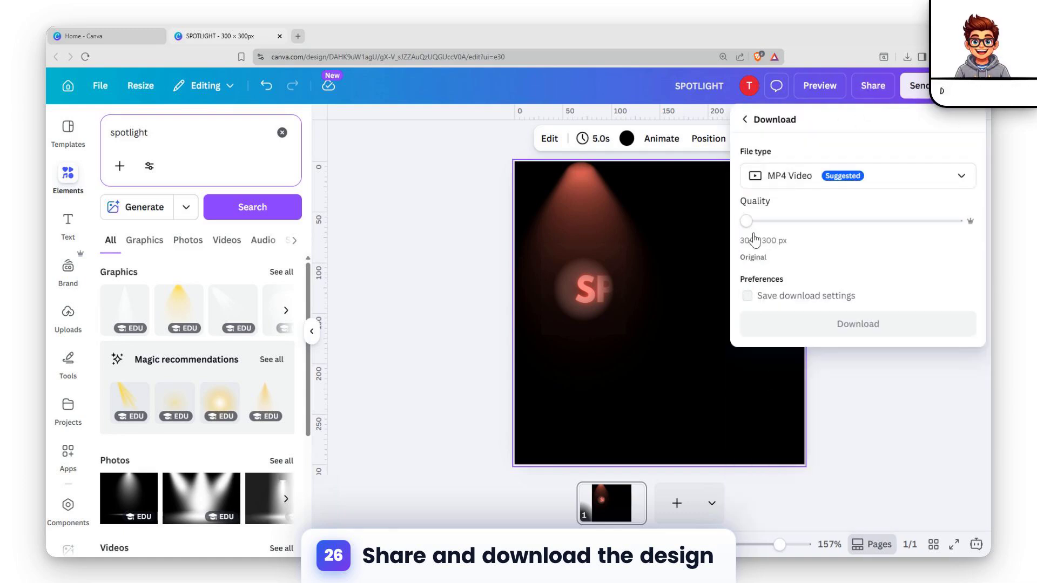
drag(747, 221, 956, 220)
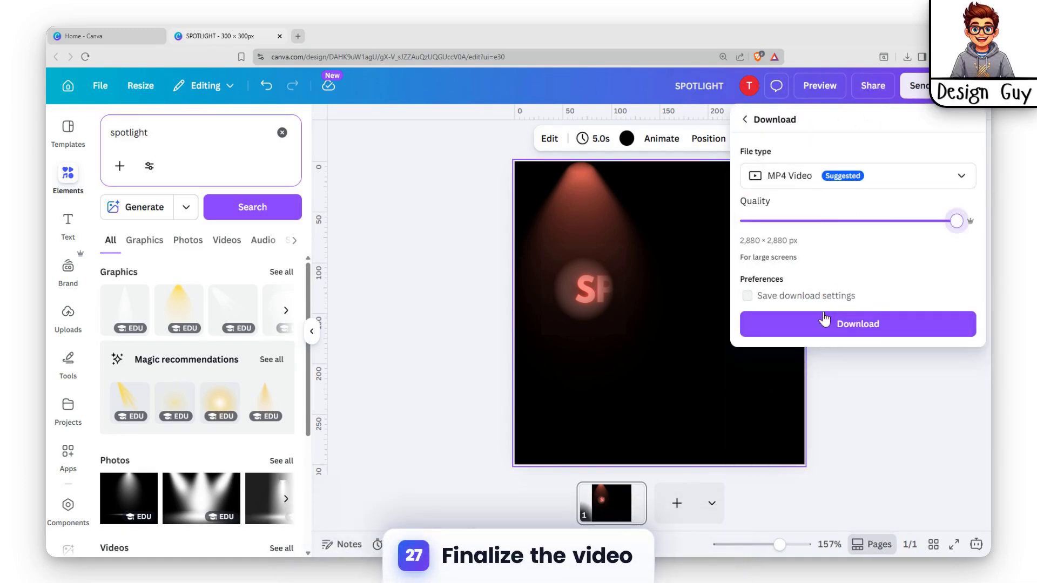
click(824, 320)
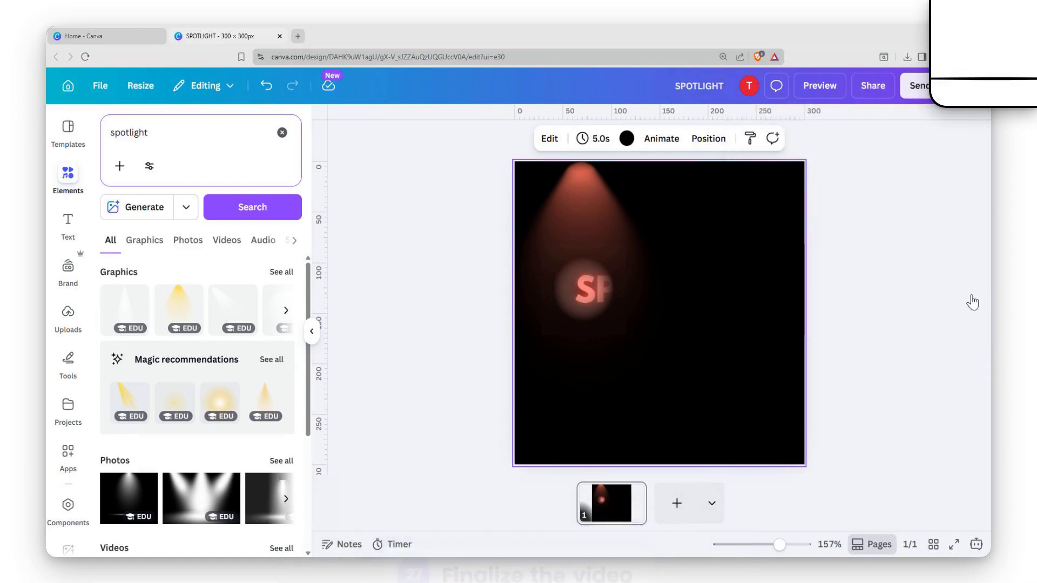